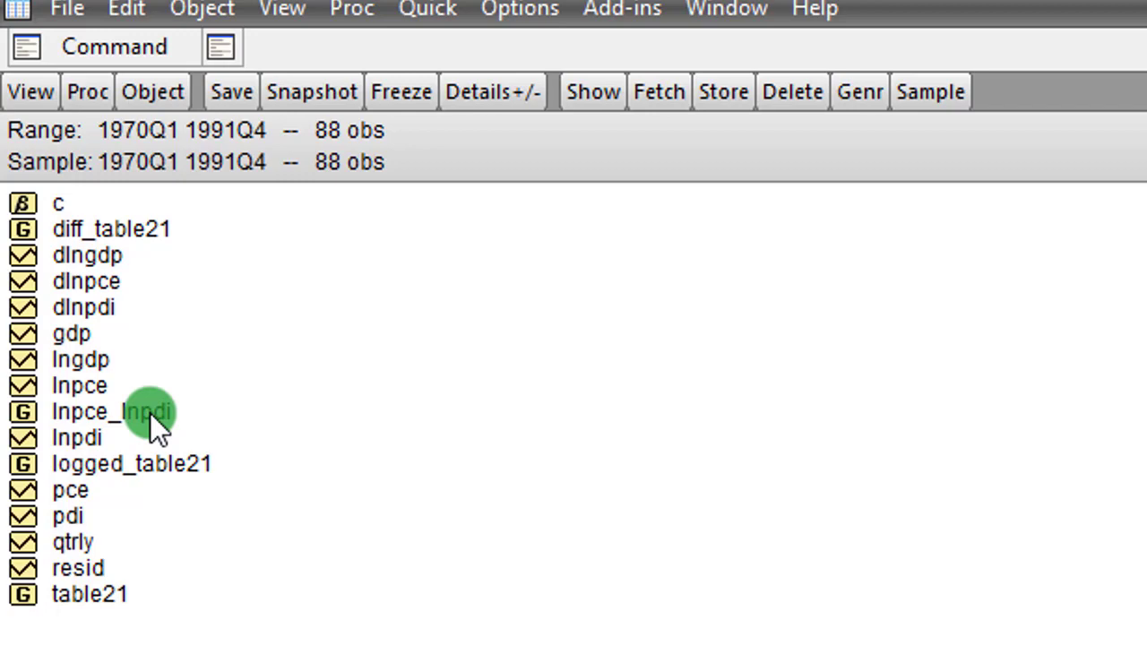
Plot the lnpce_lnpdi group as a Line & Symbol graph of the raw data, with both series in a single graph.
double_click(150, 412)
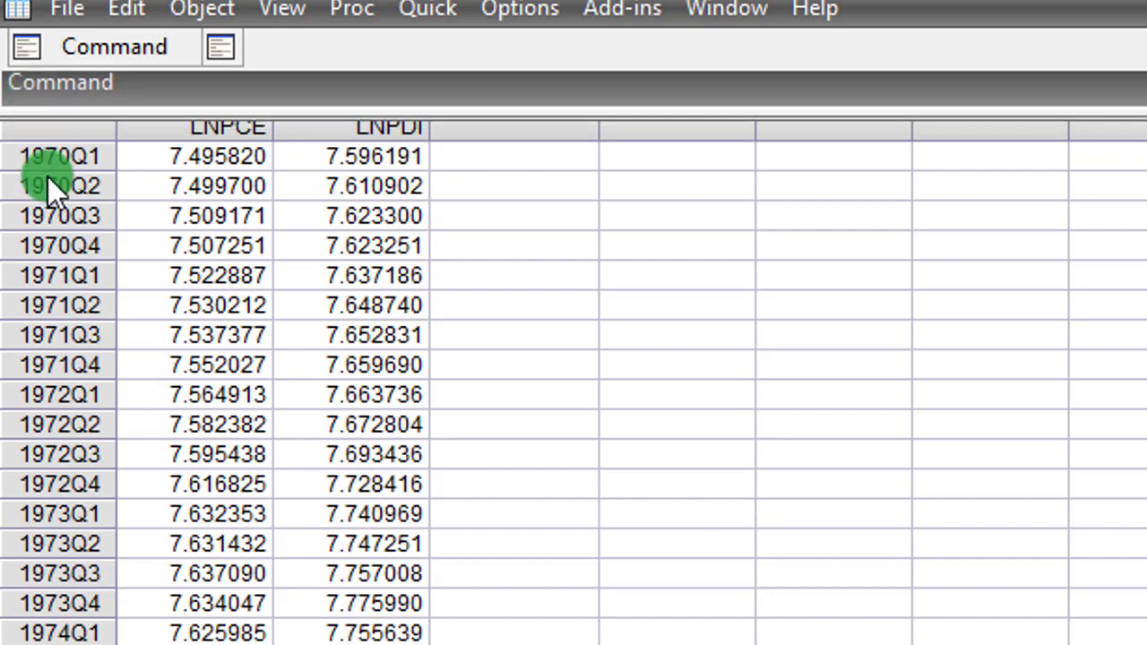
left_click(45, 180)
left_click(32, 93)
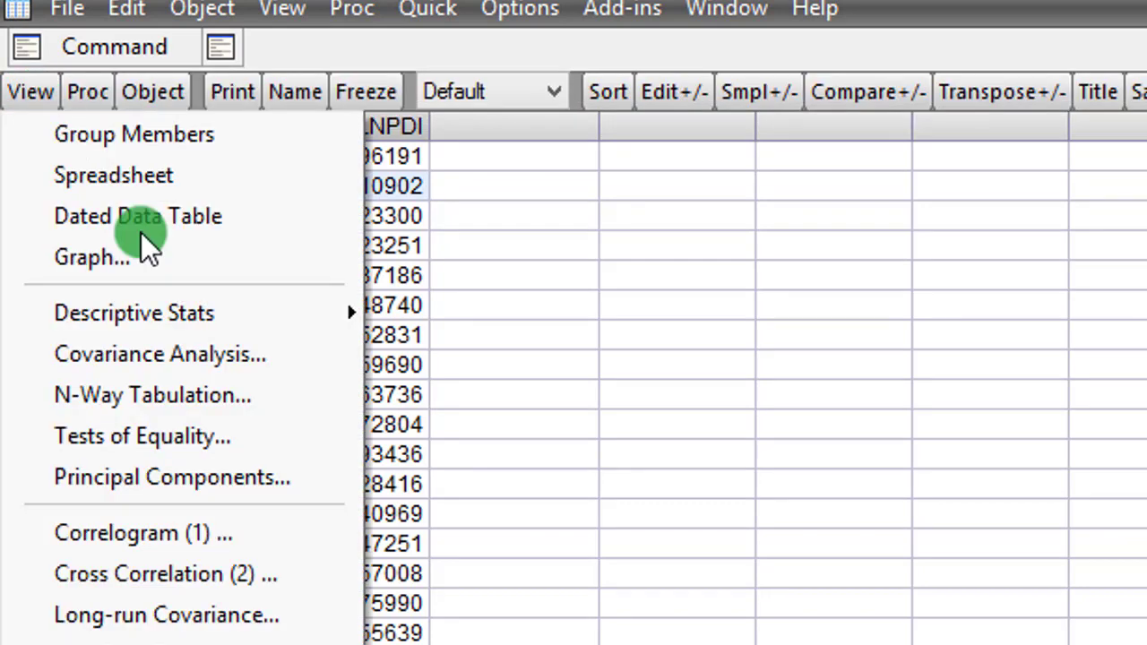
left_click(178, 258)
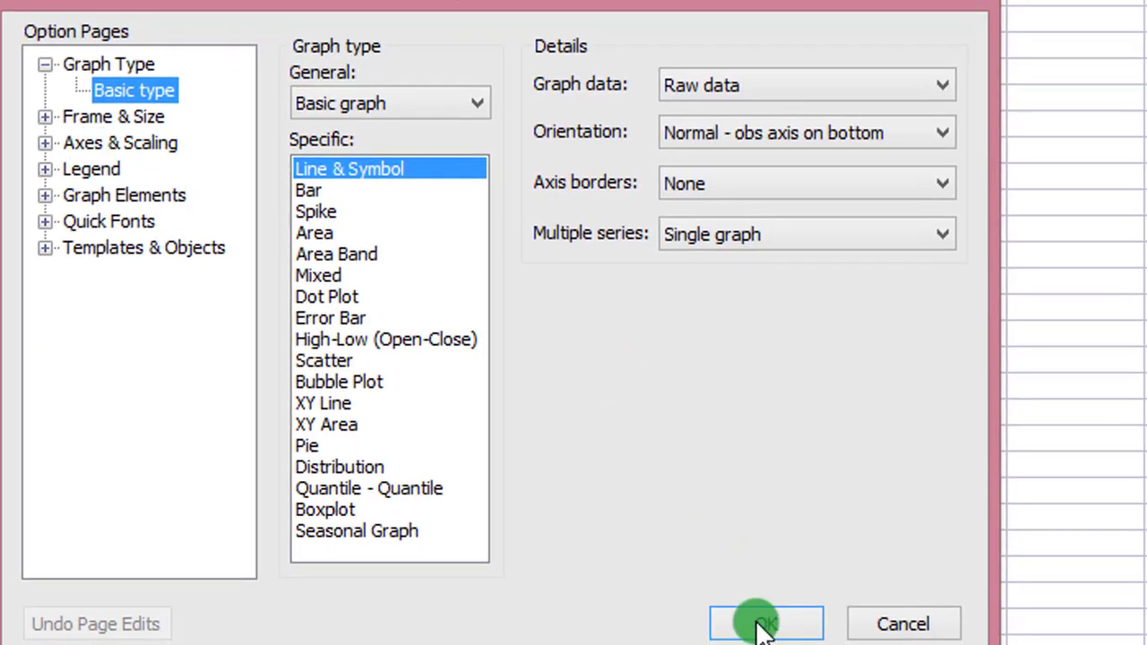
left_click(764, 626)
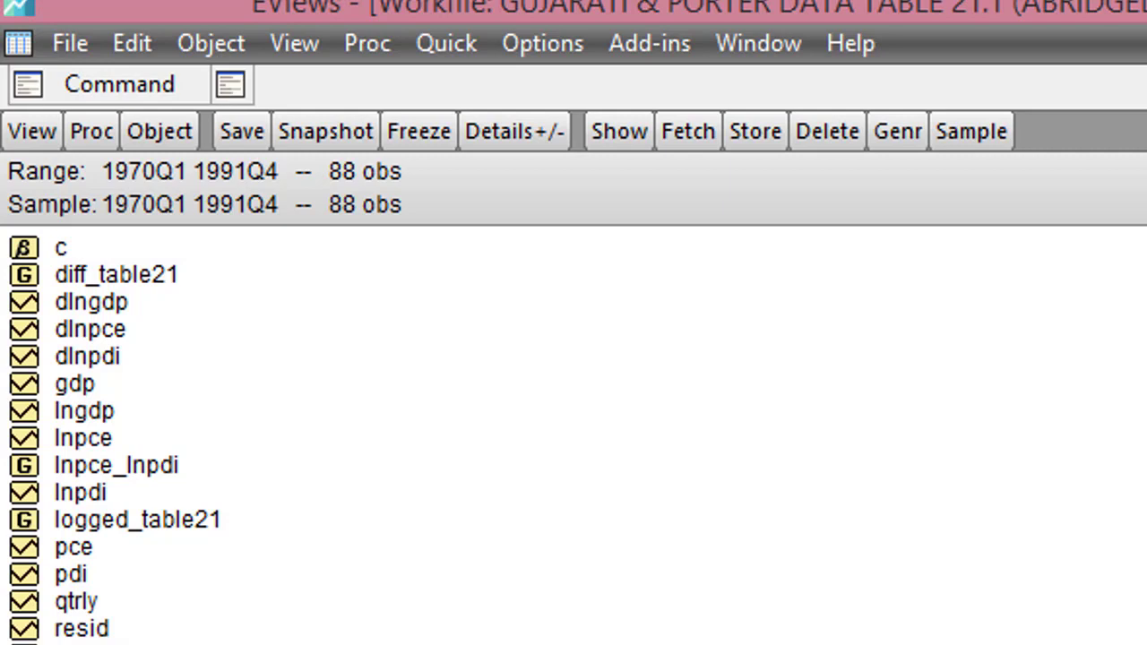
Open the lnpce_lnpdi group and estimate the least squares equation "lnpce c lnpdi" over the sample 1970Q1 1991Q4.
left_click(202, 468)
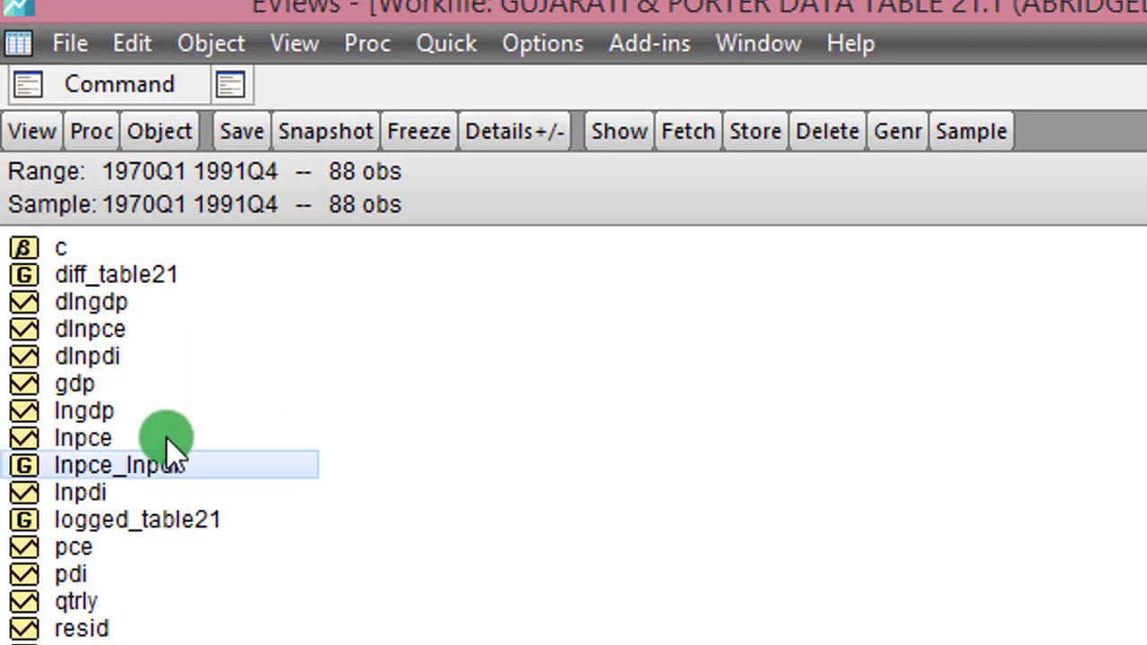
double_click(161, 466)
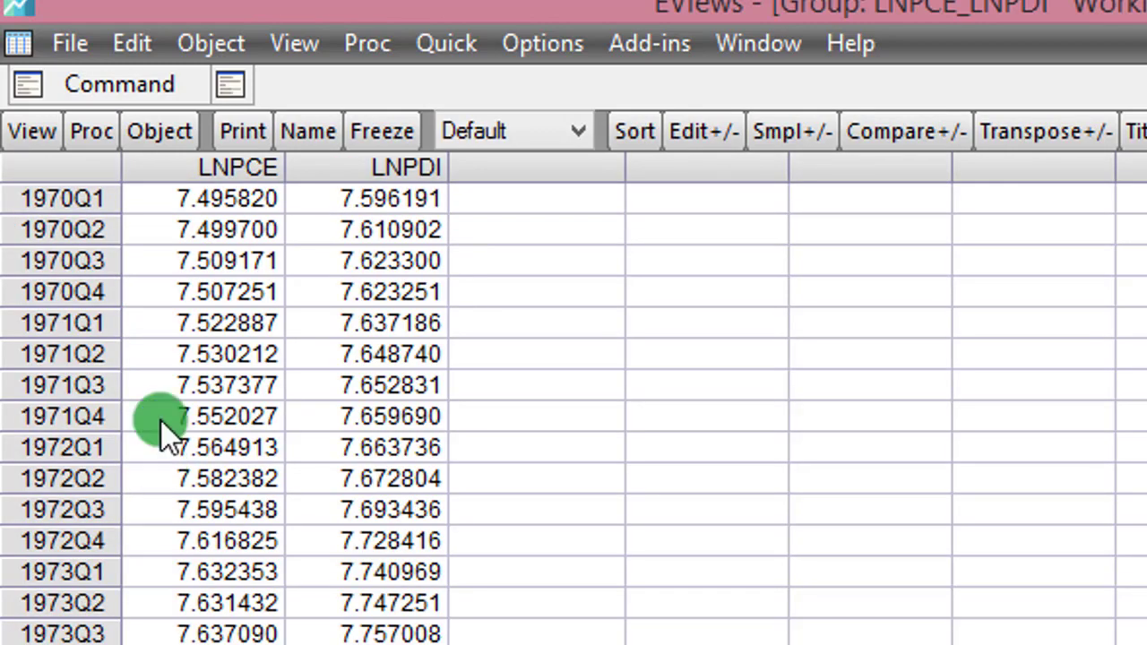
left_click(450, 47)
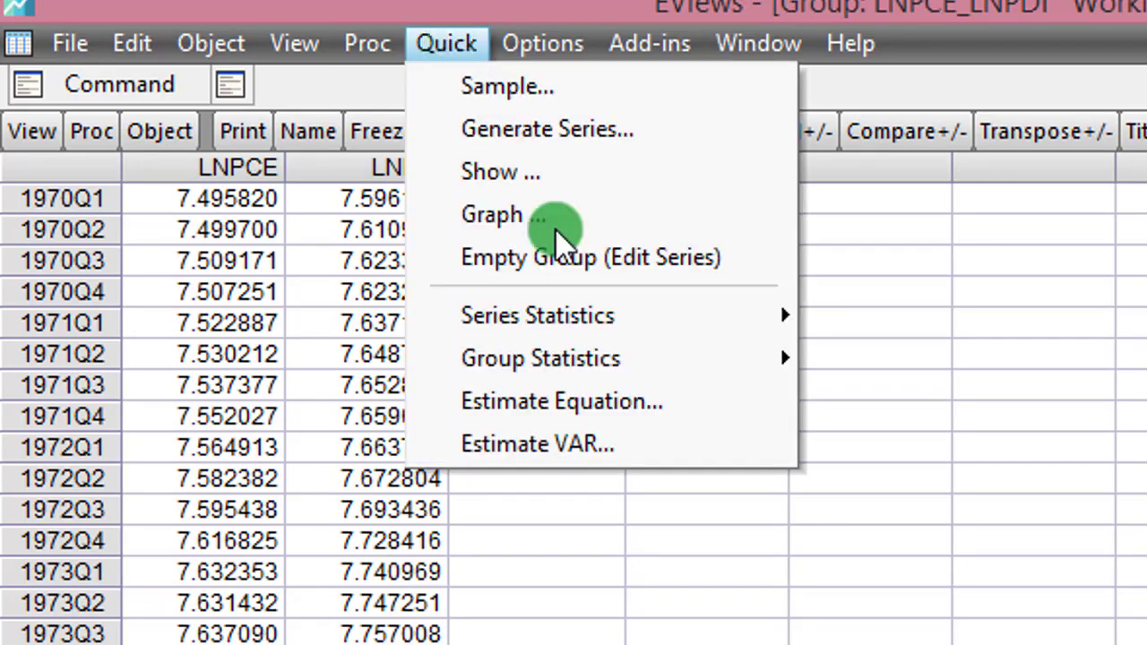
left_click(671, 402)
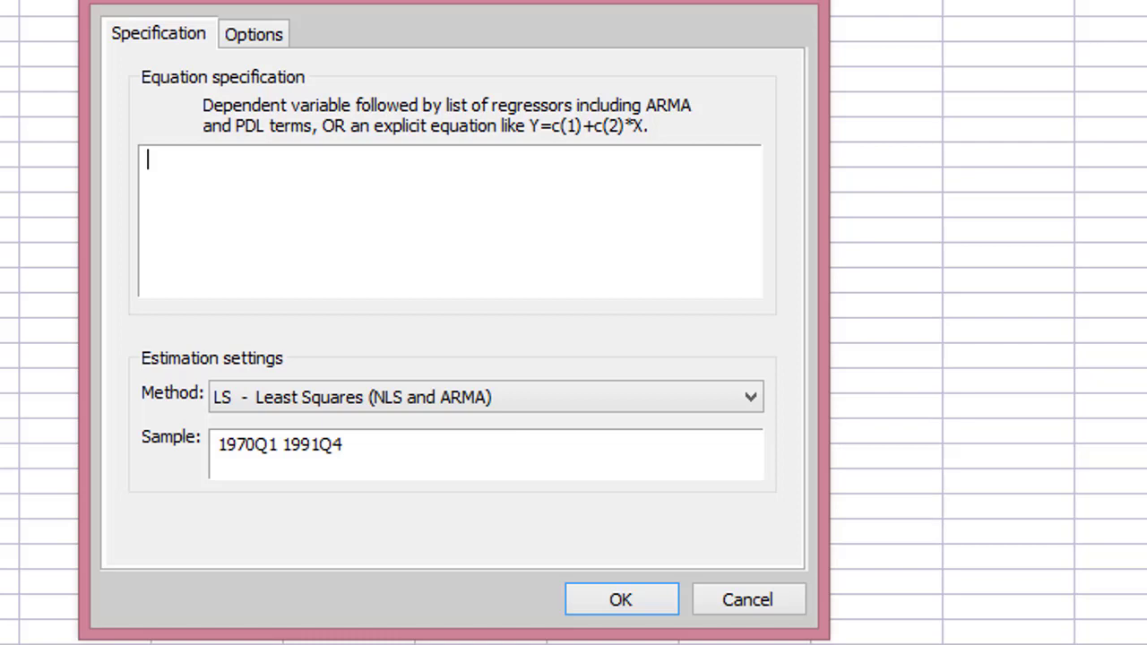
type("lnpce c lnpdi")
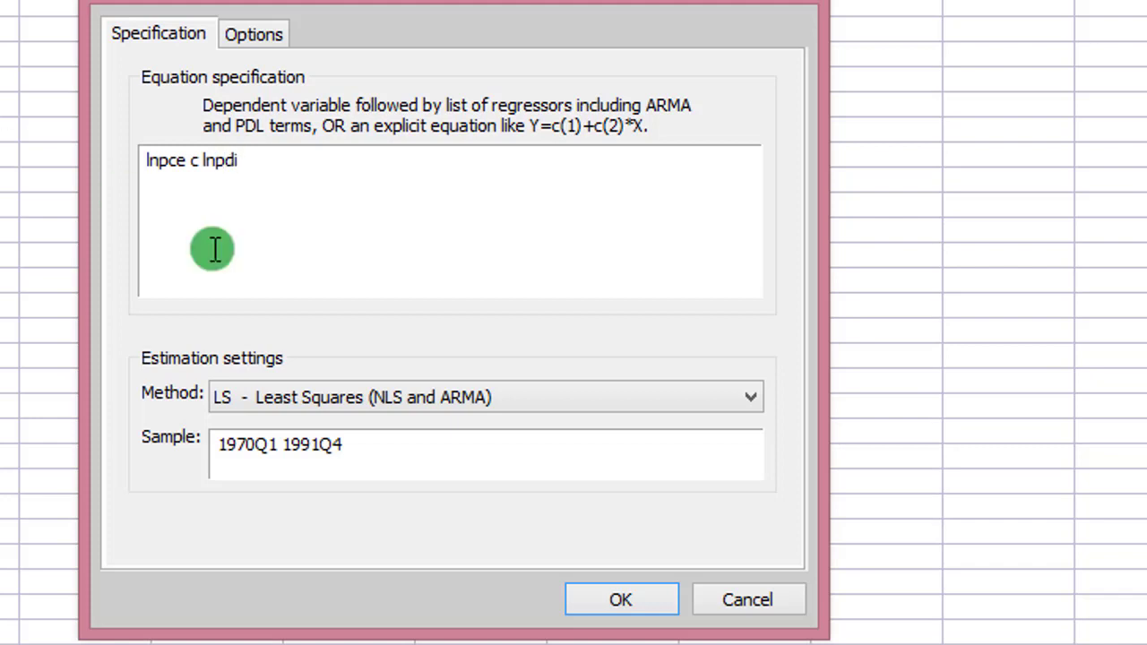
left_click(605, 599)
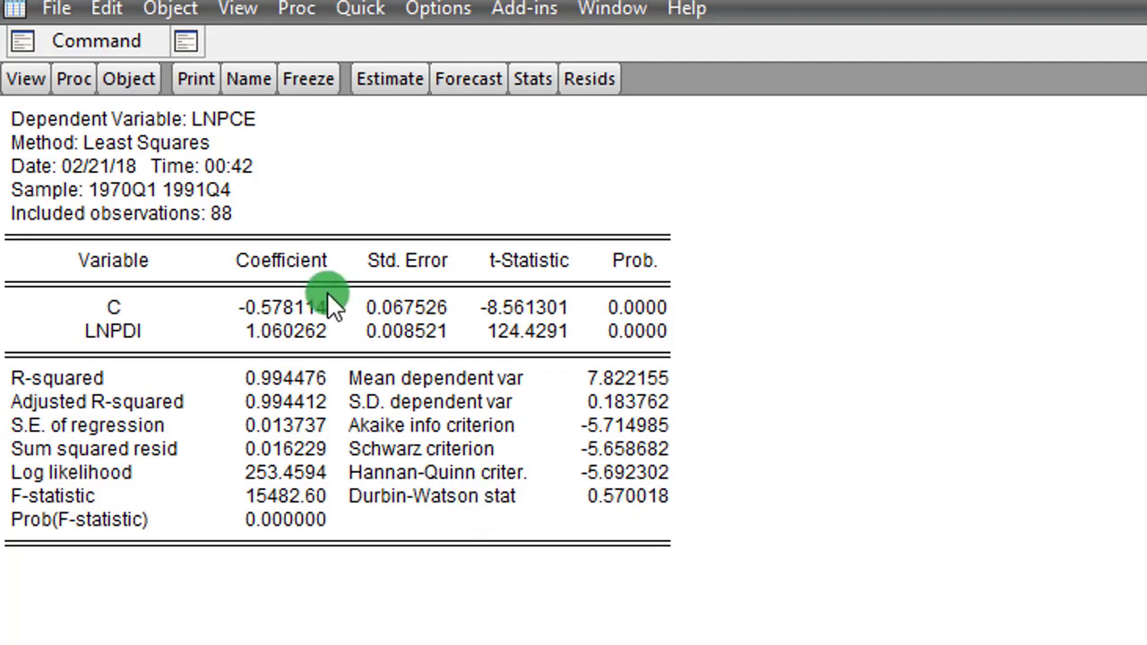
Examine the regression output, comparing the R-squared with the Durbin-Watson statistic and checking the coefficients' t-statistics.
left_click(244, 380)
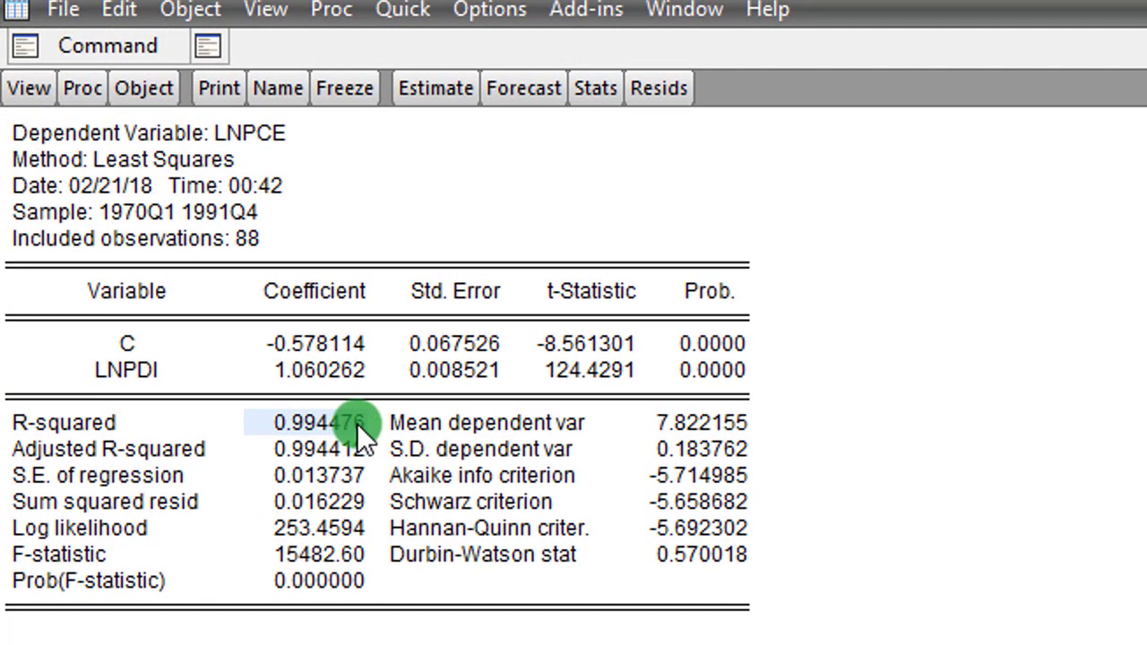
left_click(659, 553)
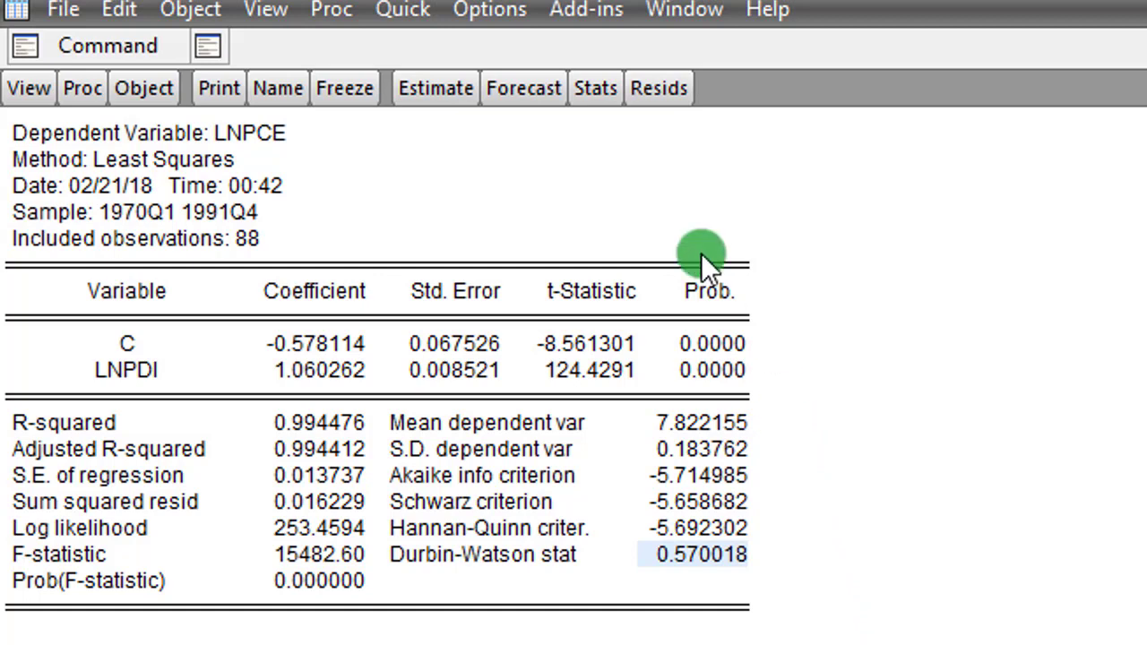
left_click(750, 447)
left_click(792, 623)
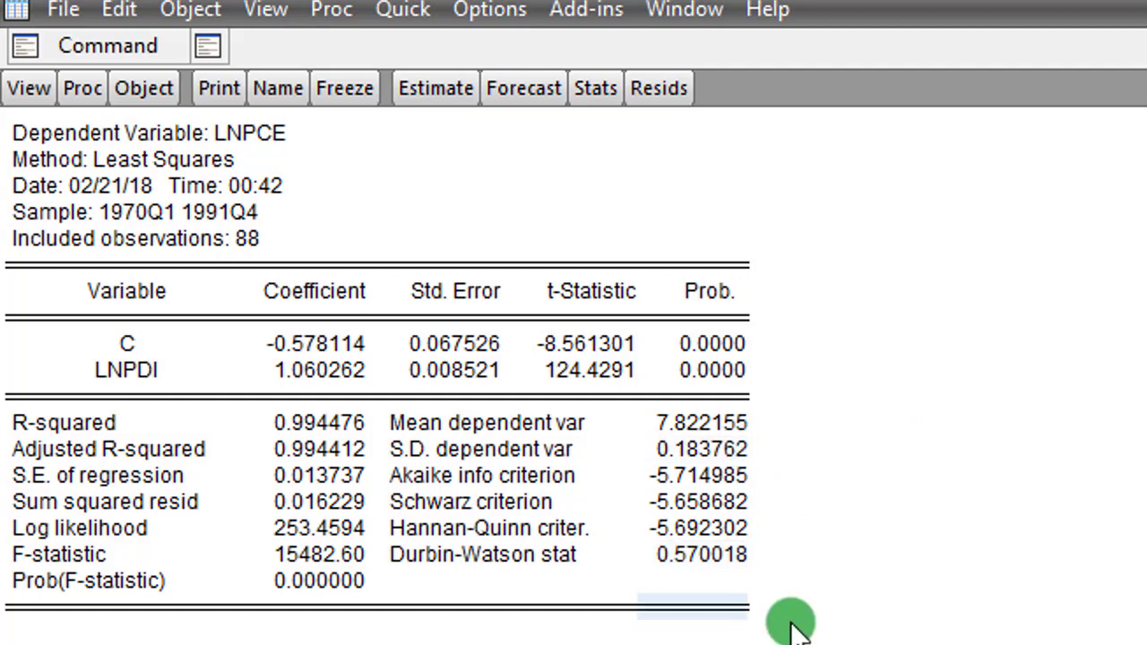
left_click(790, 391)
left_click(547, 348)
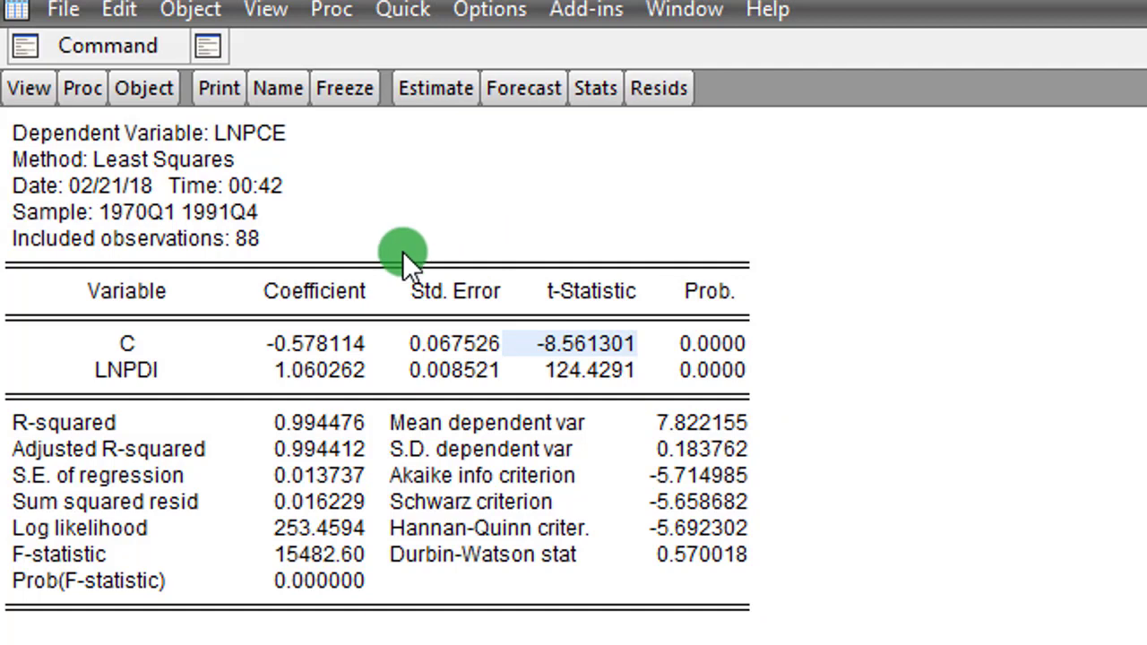
left_click(317, 395)
left_click(529, 471)
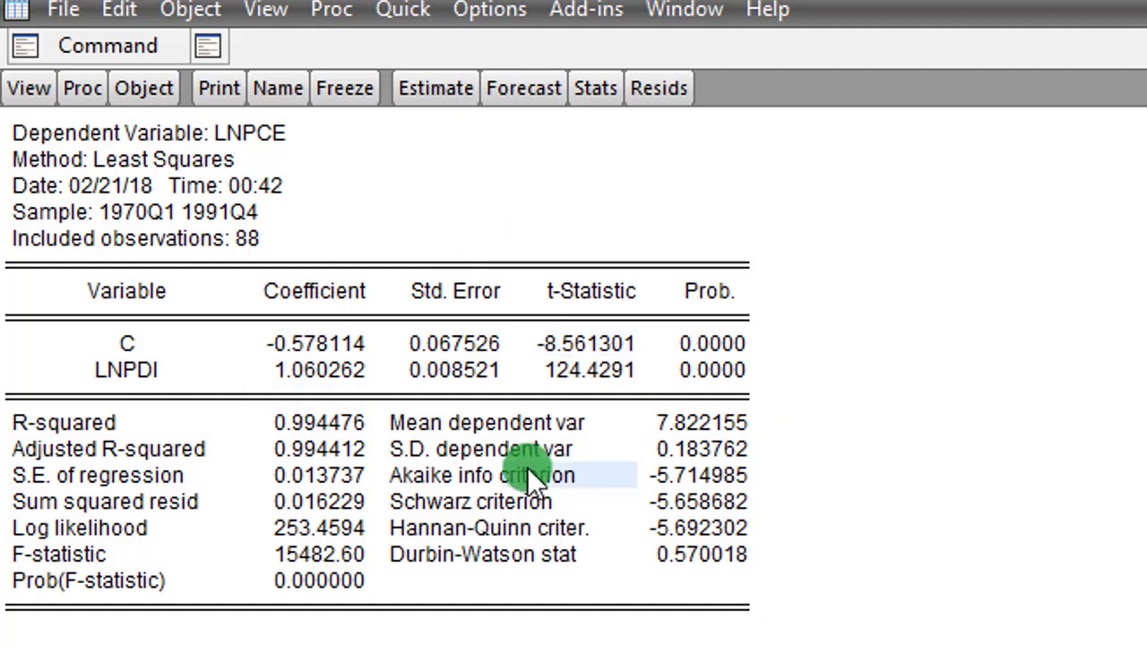
key("Up")
key("Right")
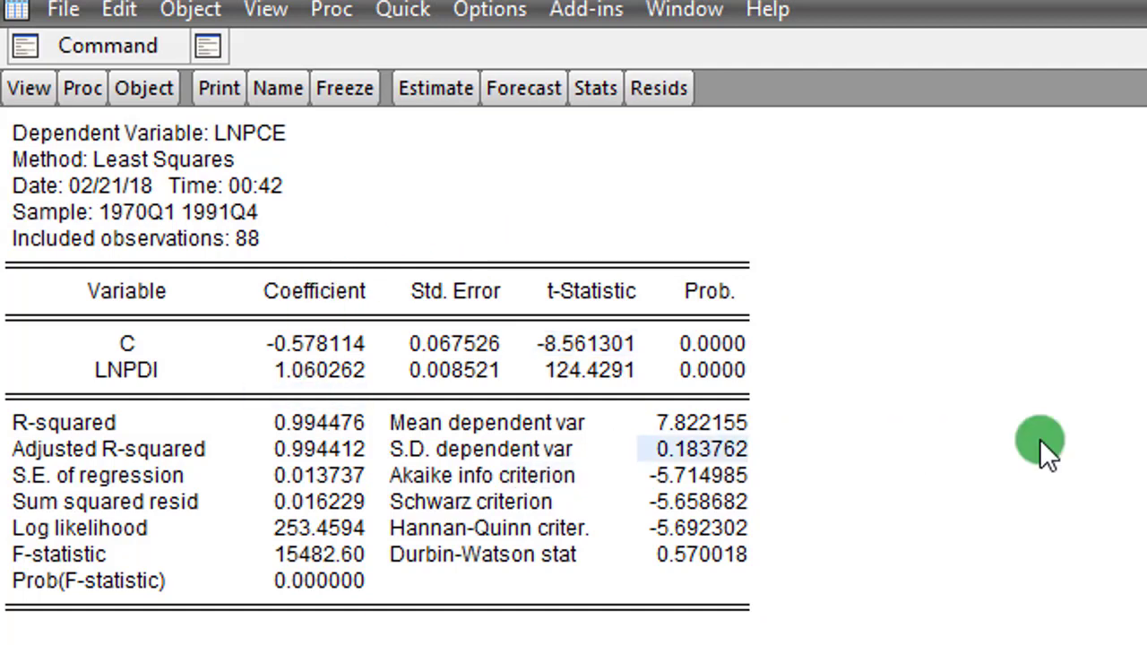
left_click(894, 260)
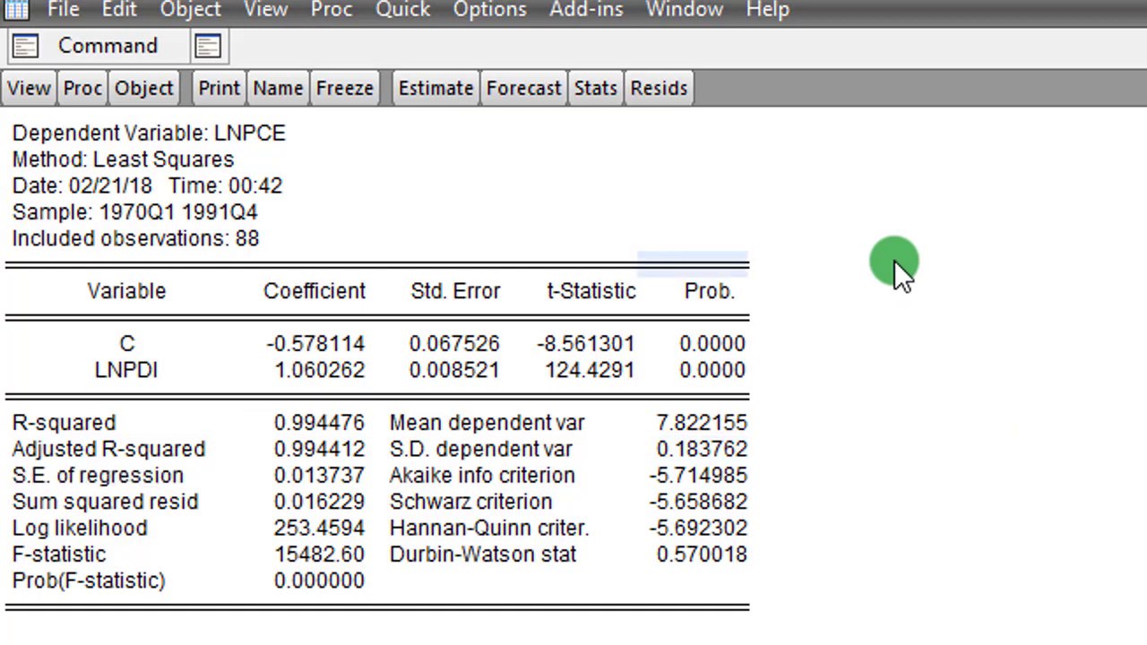
left_click(439, 186)
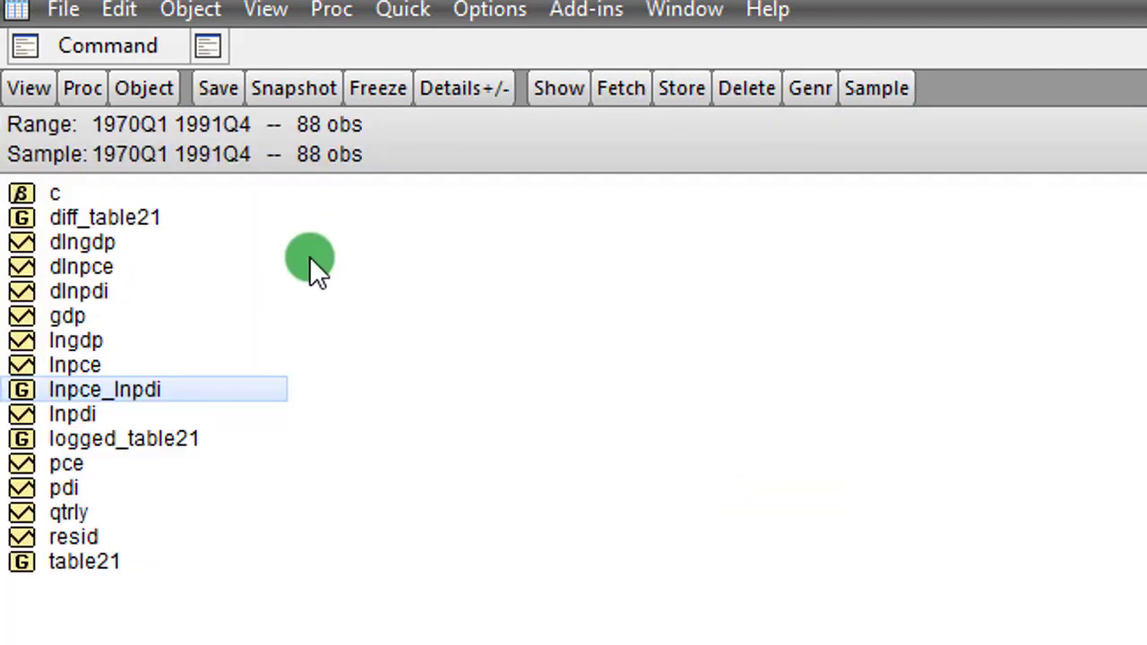
Run an Augmented Dickey-Fuller unit root test on lnpce in level with intercept, using automatic Akaike Info Criterion lag selection and maximum lags 8.
left_click(360, 501)
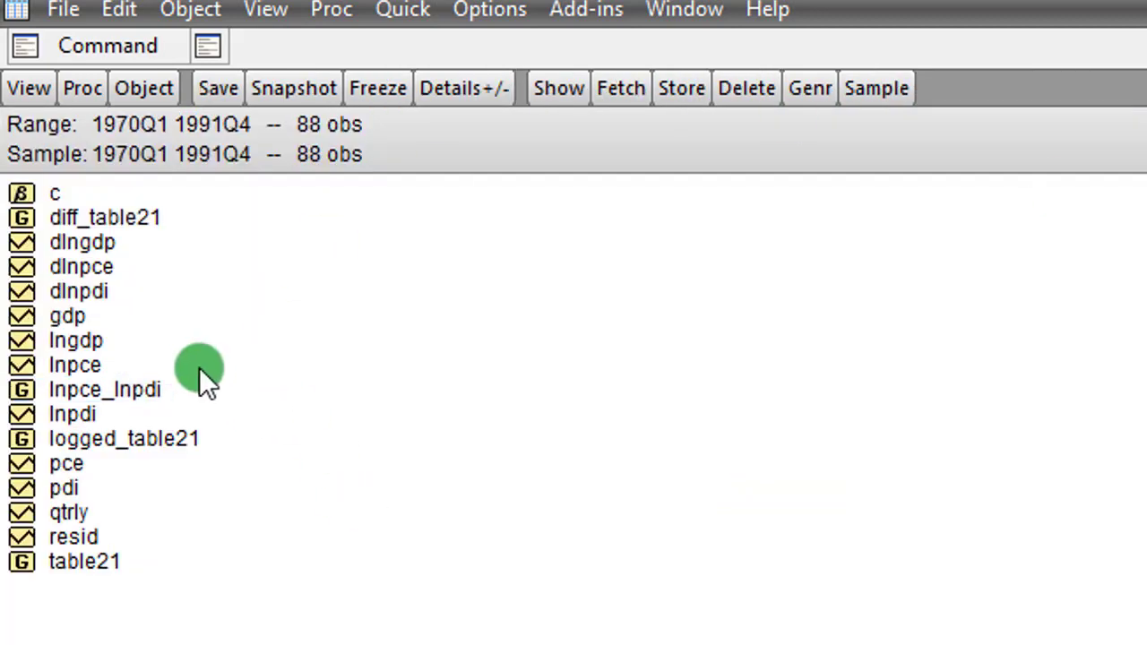
double_click(67, 369)
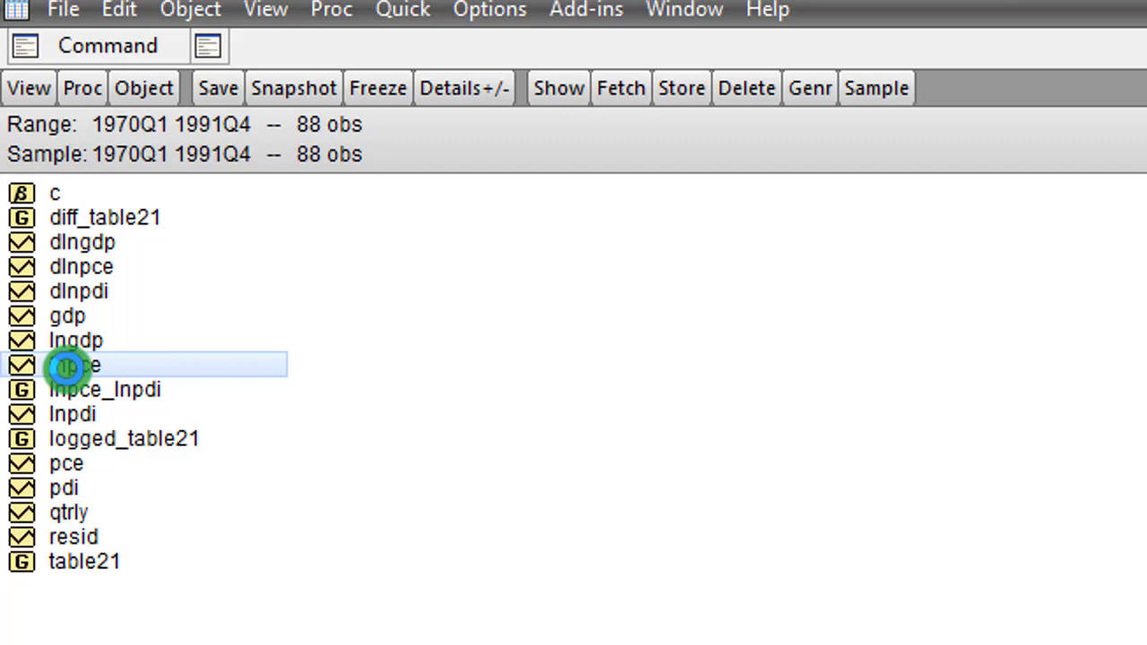
left_click(32, 90)
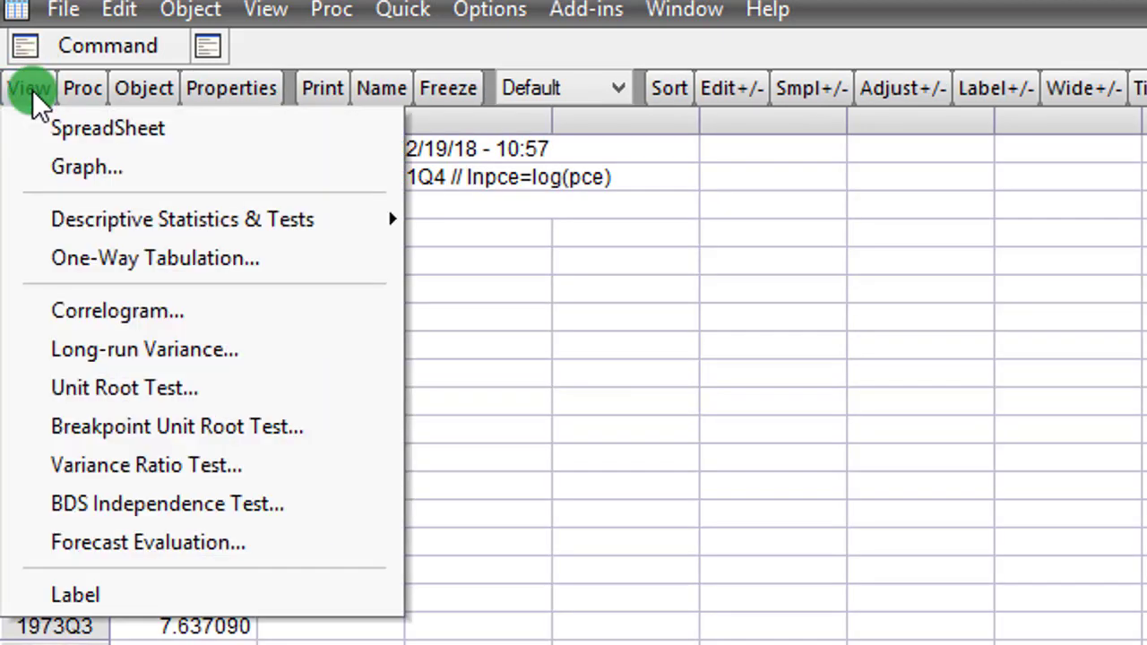
left_click(186, 390)
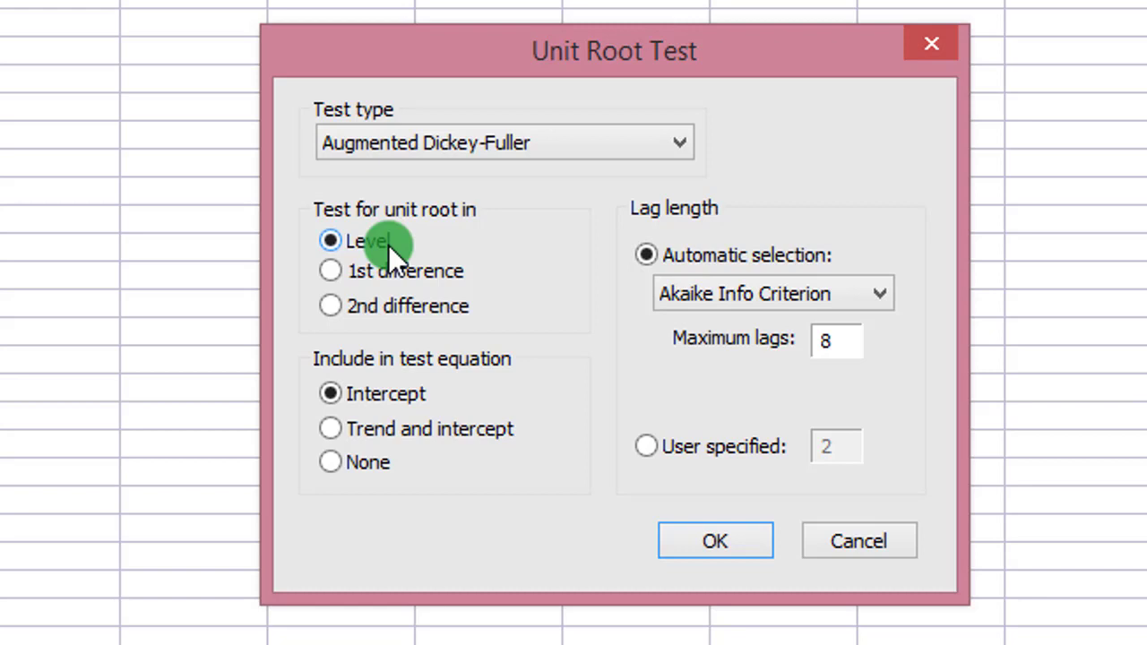
left_click(330, 393)
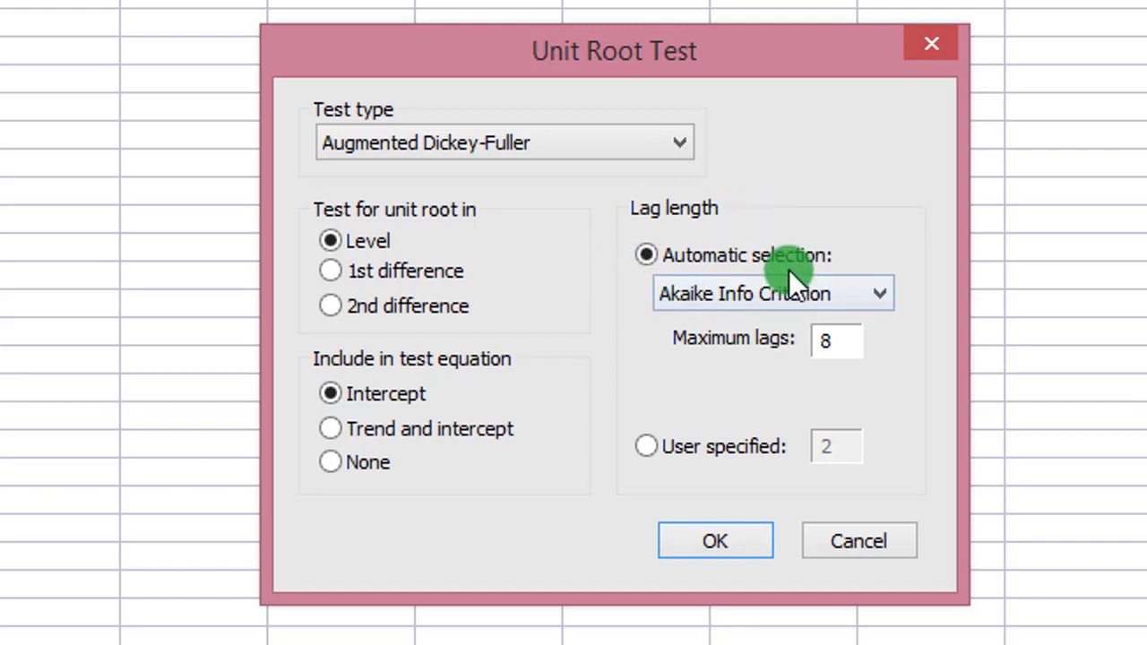
left_click(844, 341)
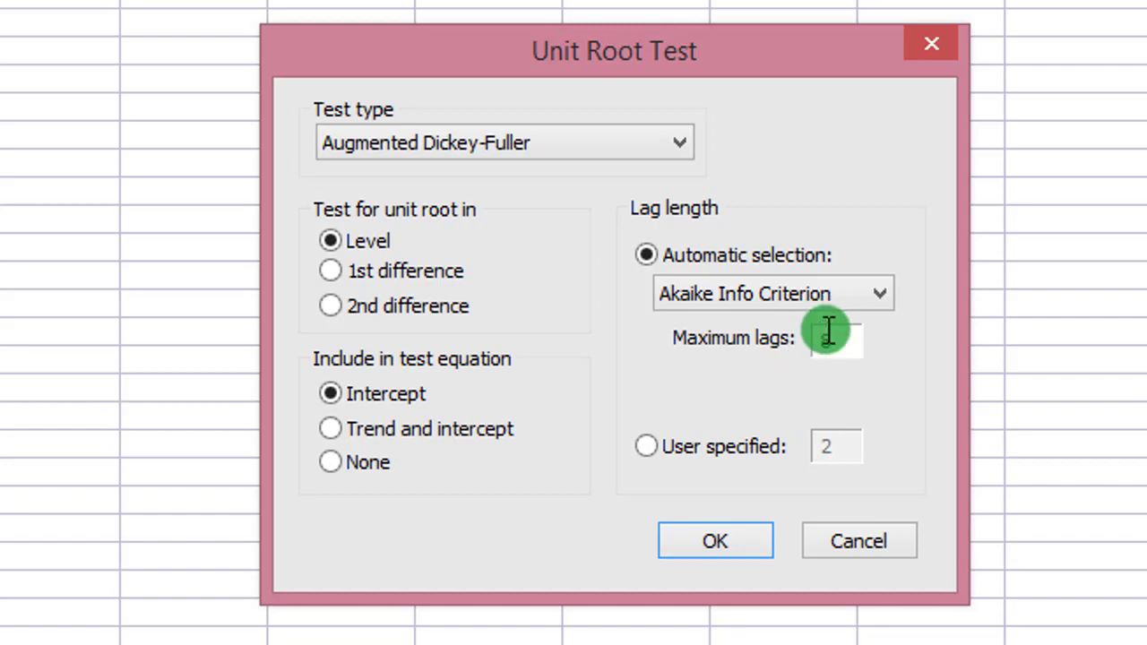
left_click(701, 538)
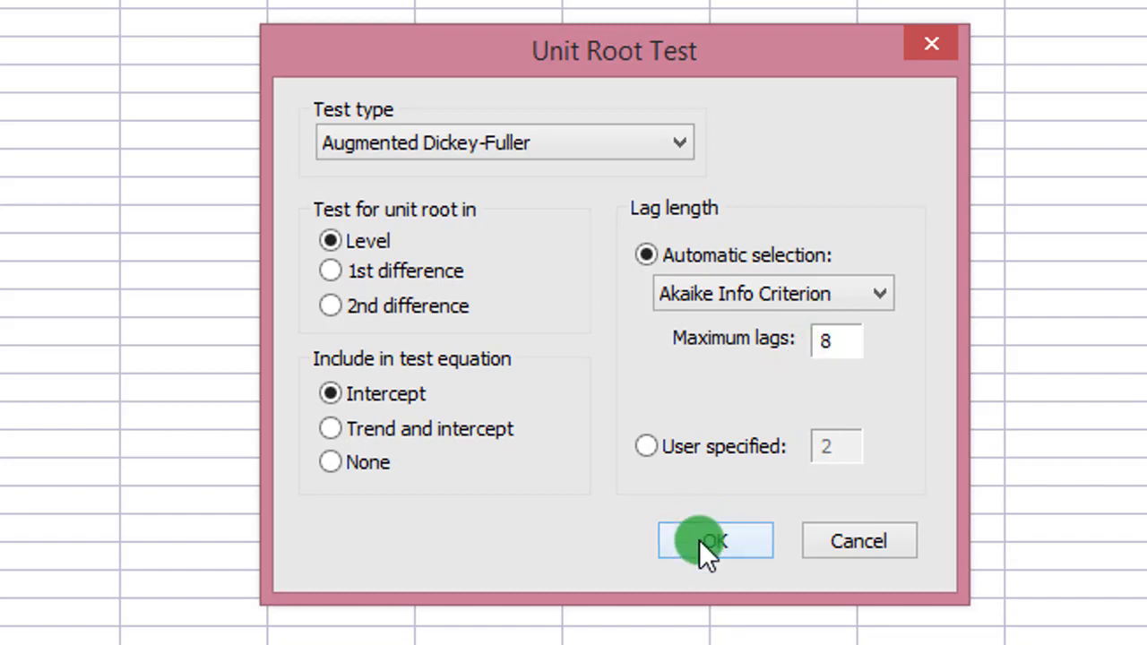
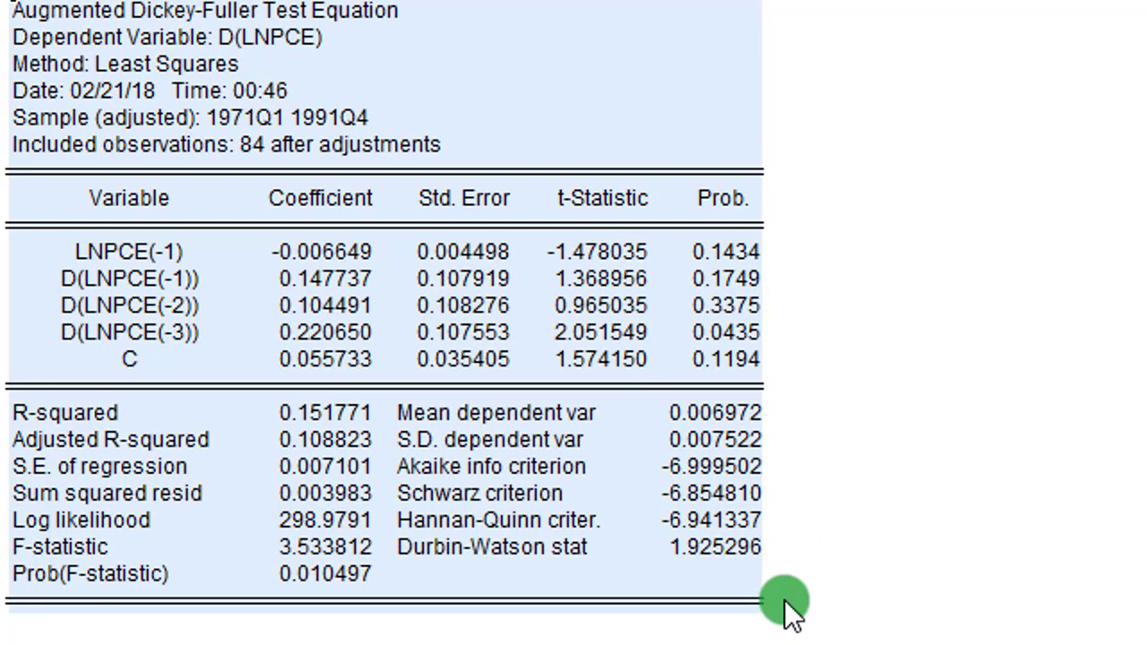
Examine the constant in the test equation, the lag length, and the Augmented Dickey-Fuller statistic against the 5% critical value.
left_click(125, 354)
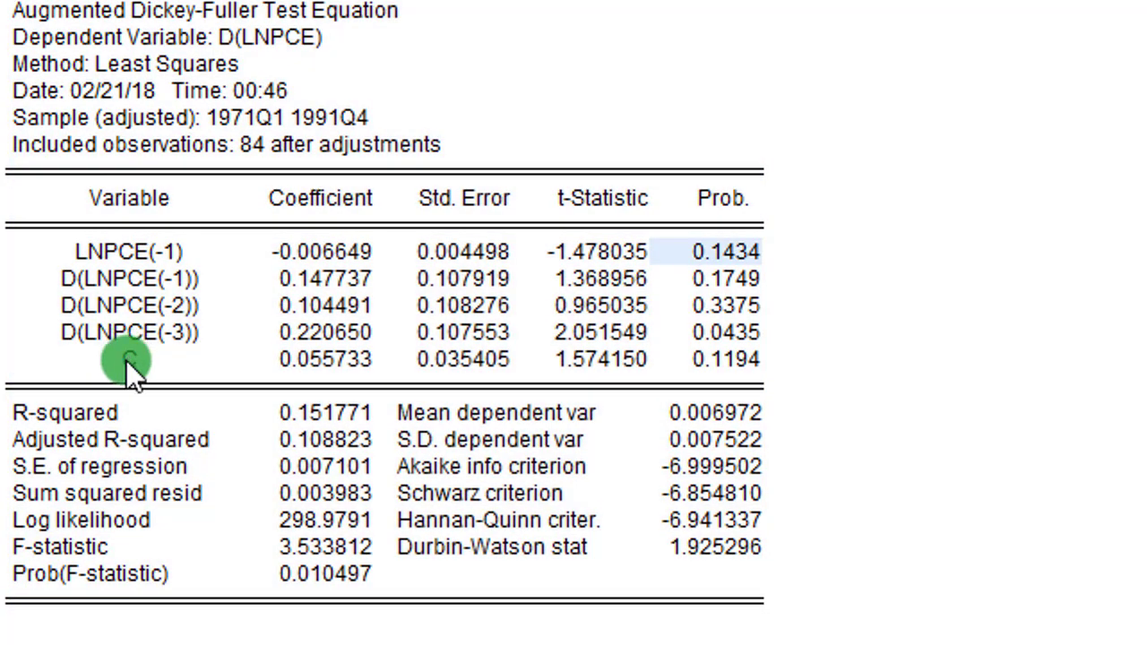
left_click_drag(115, 361, 744, 372)
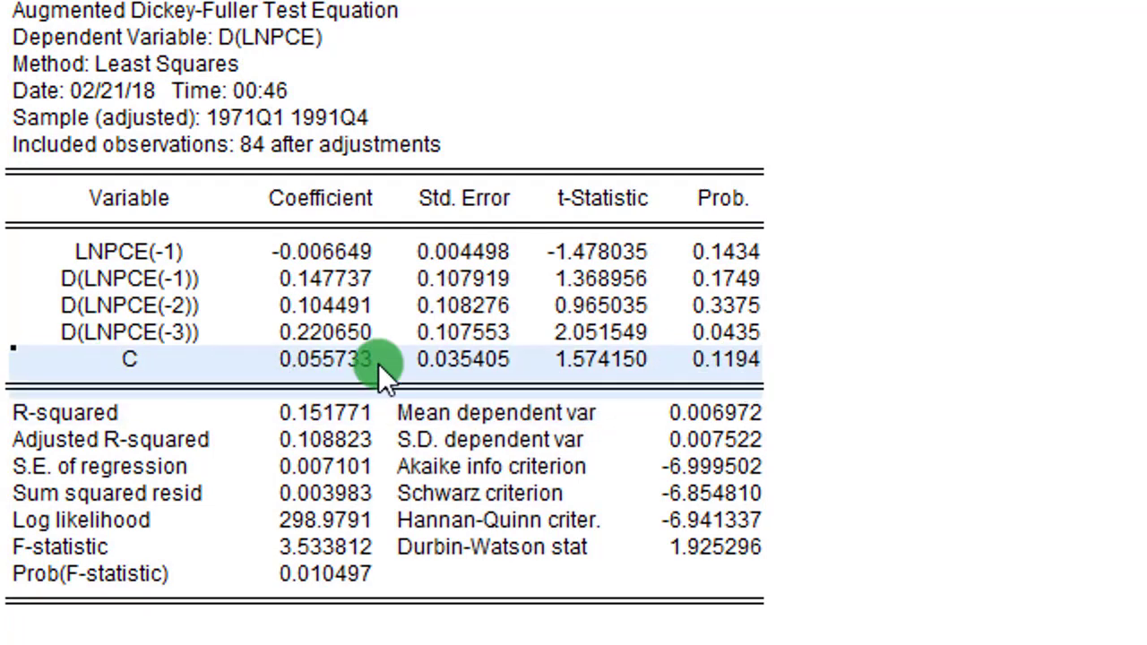
left_click(315, 358)
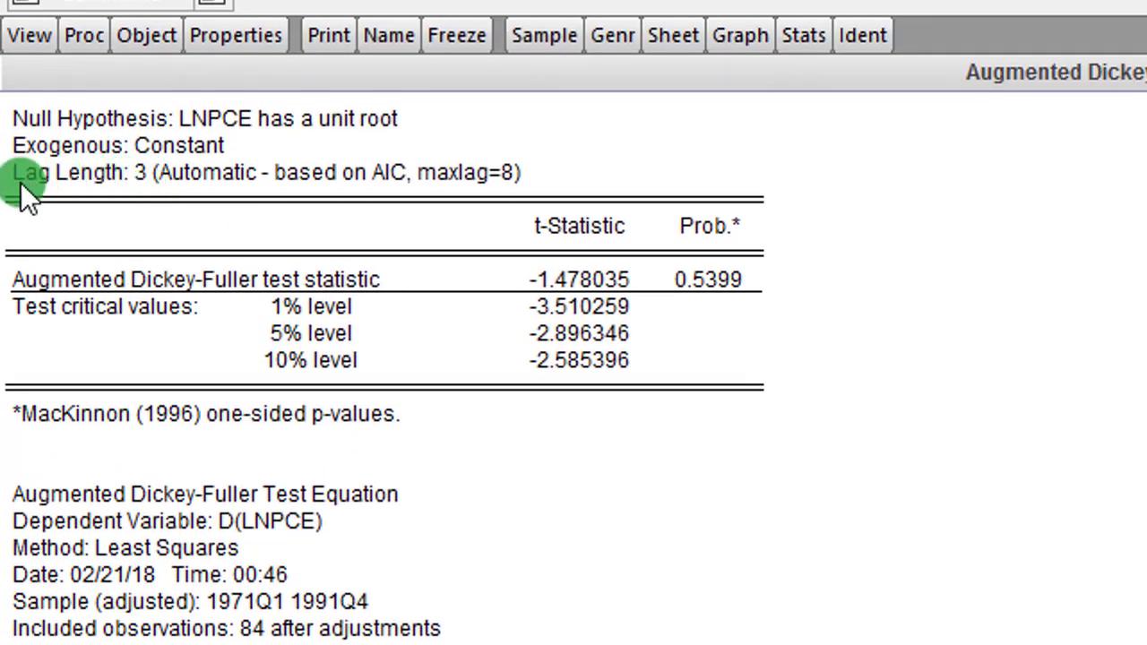
left_click_drag(22, 189, 106, 183)
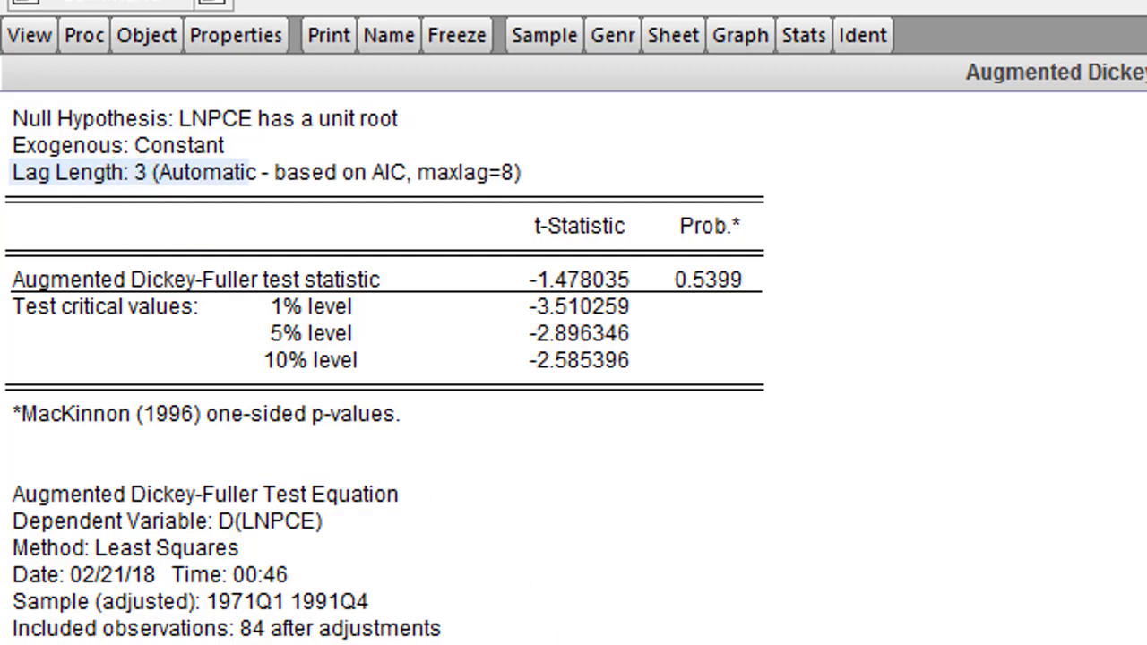
left_click(649, 366)
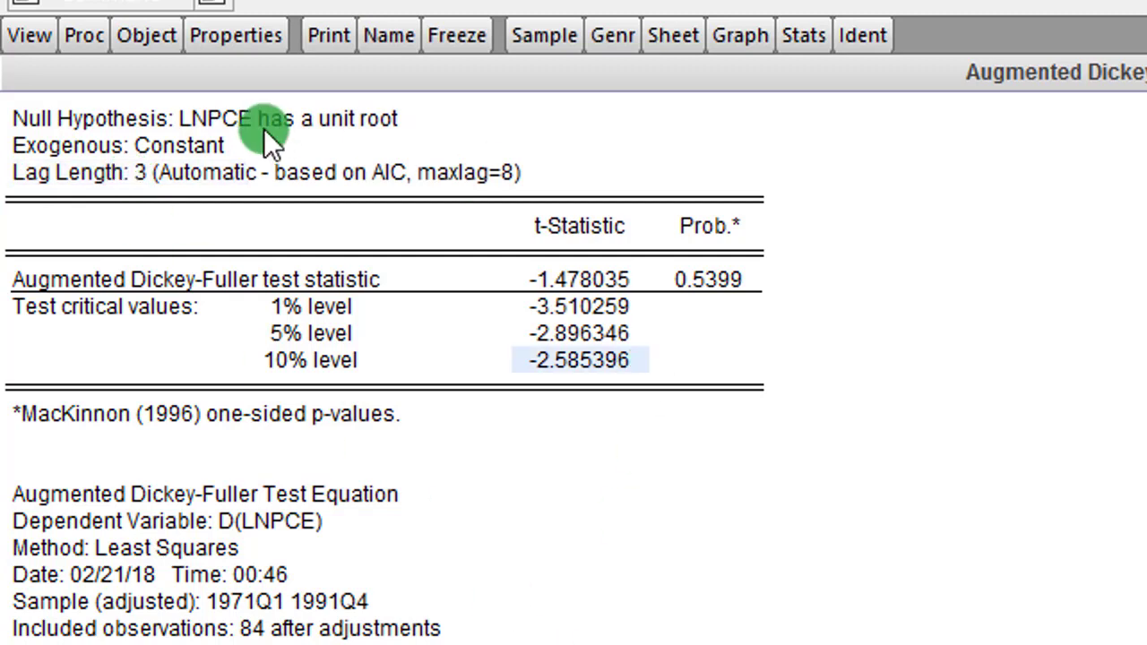
left_click_drag(20, 116, 769, 405)
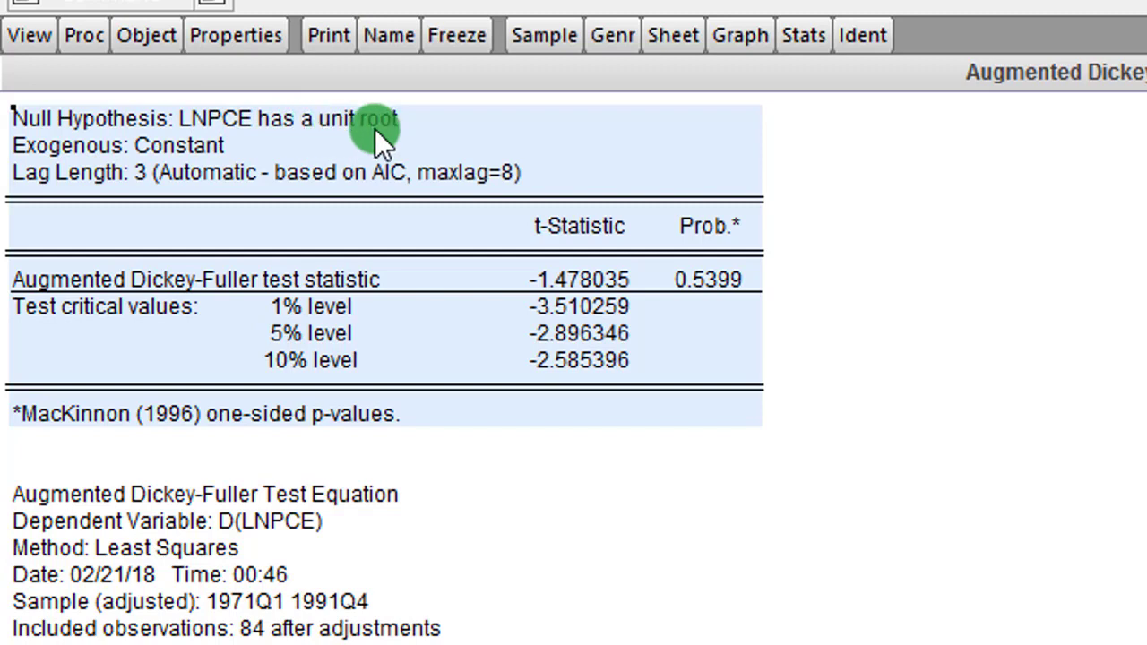
left_click(480, 274)
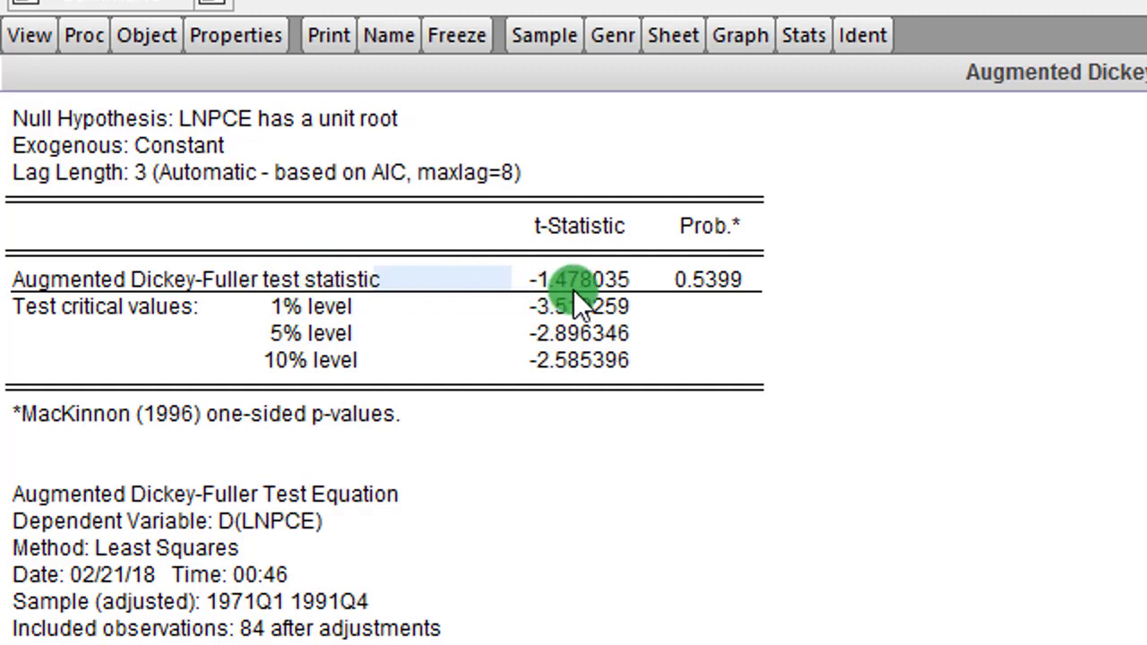
left_click(595, 331)
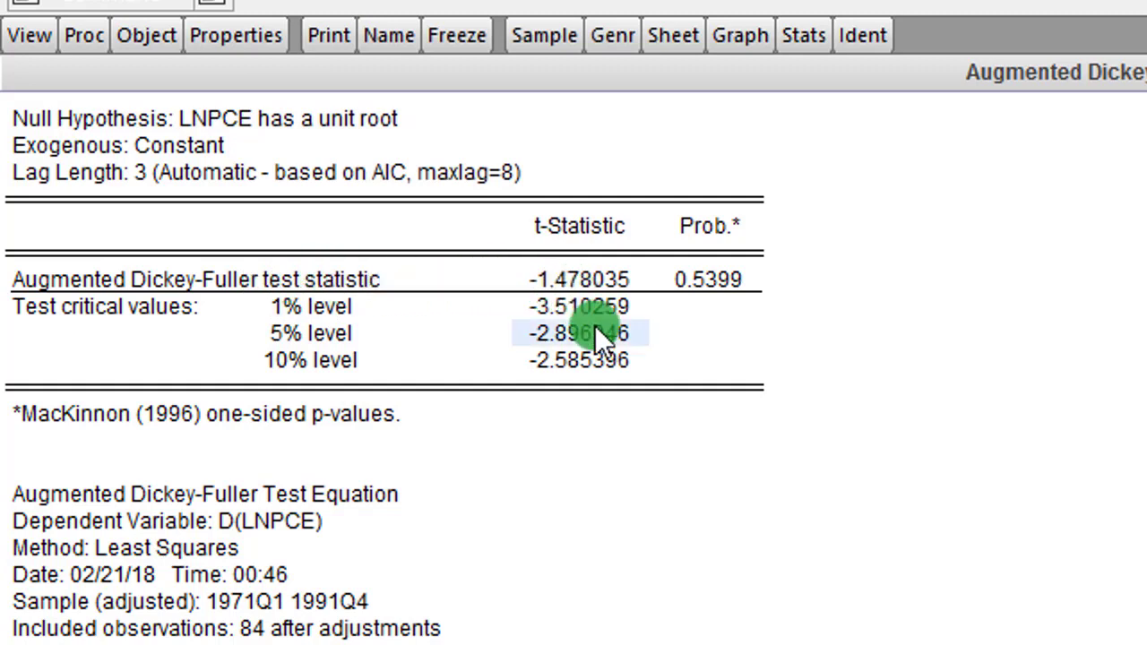
left_click(543, 276)
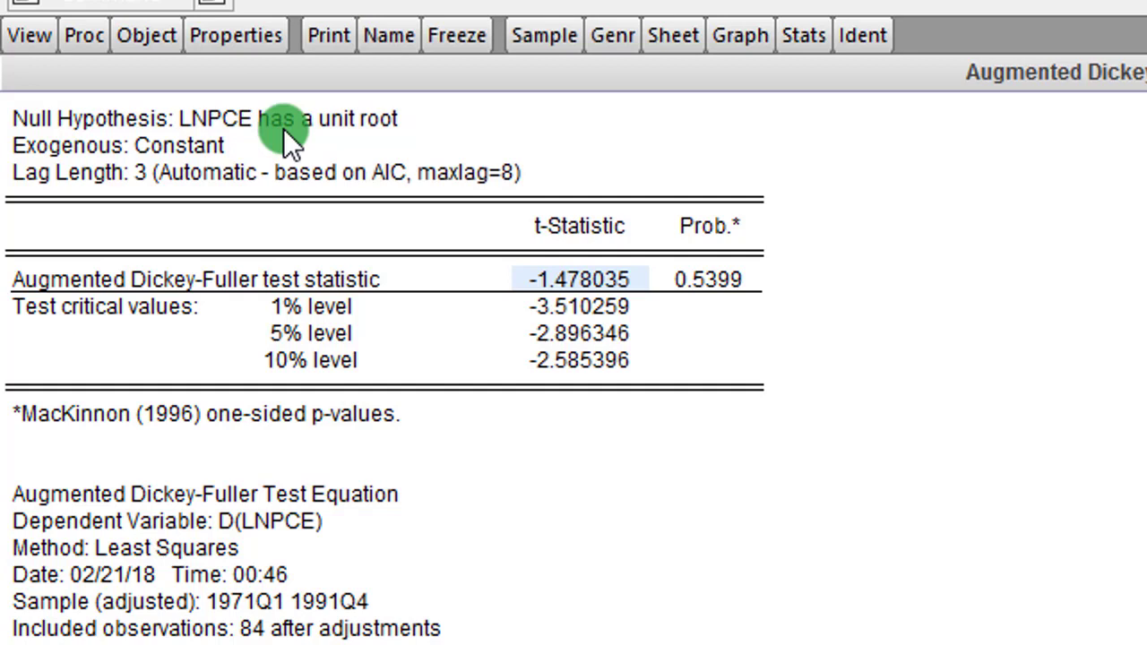
Rerun the Augmented Dickey-Fuller unit root test on lnpce in level, including trend and intercept in the test equation.
left_click(28, 41)
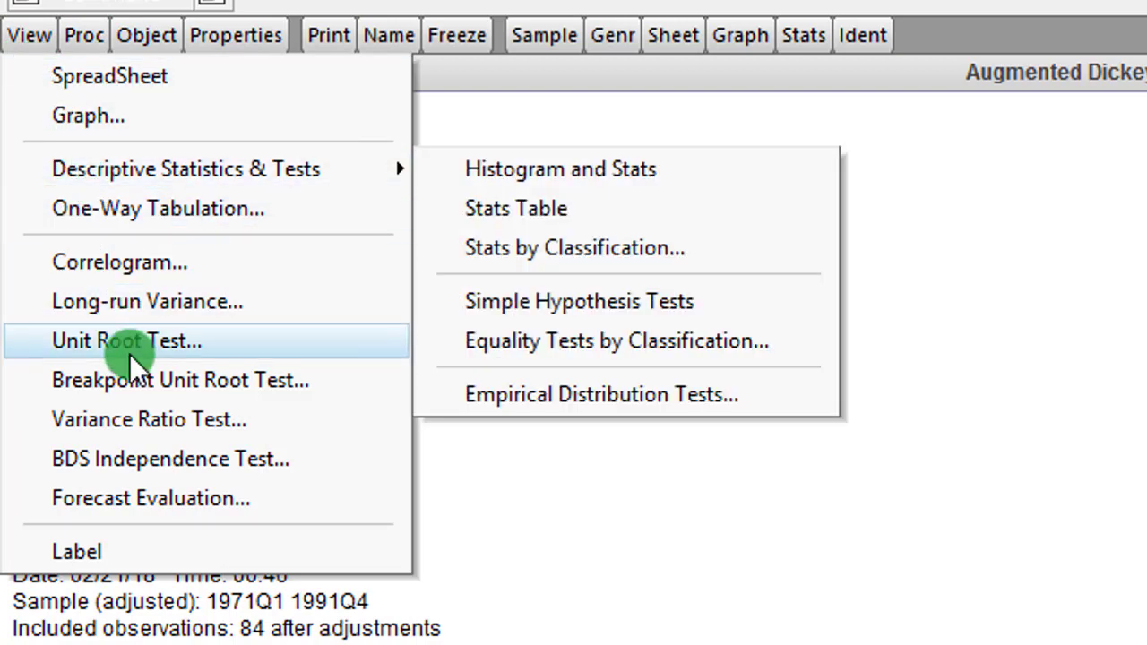
left_click(132, 339)
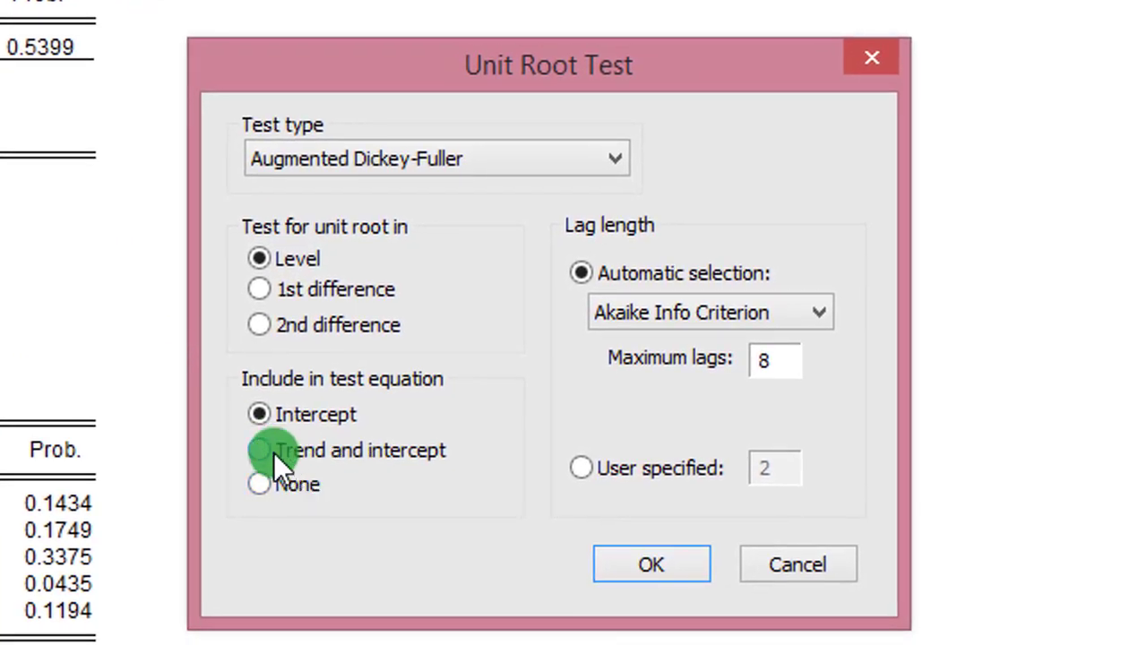
left_click(261, 452)
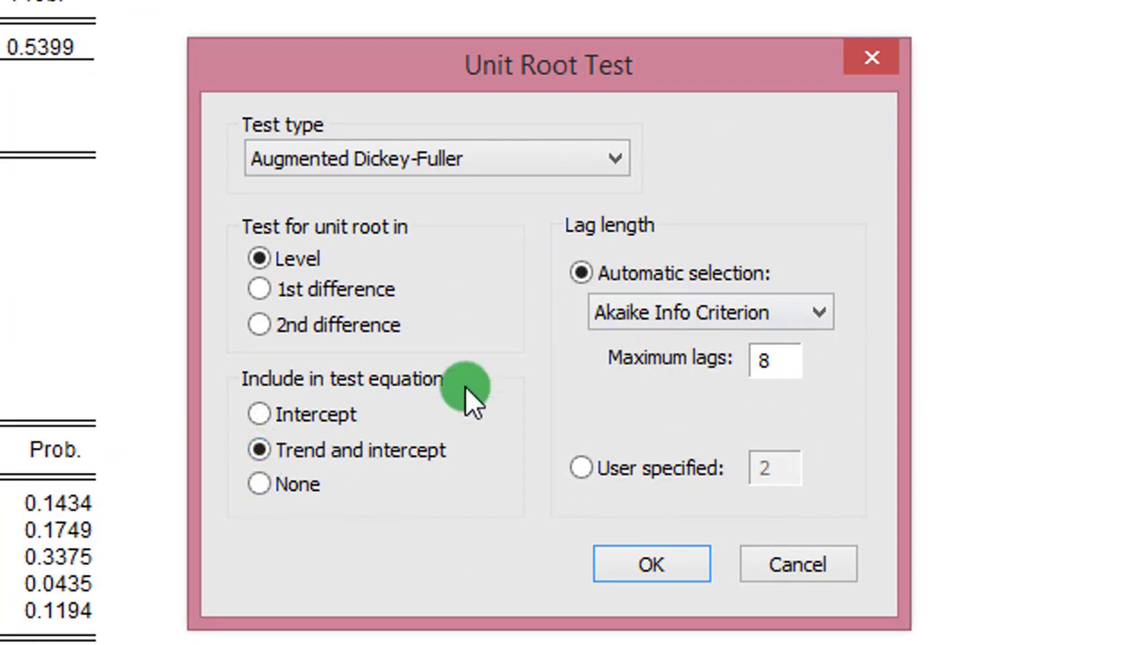
left_click(639, 558)
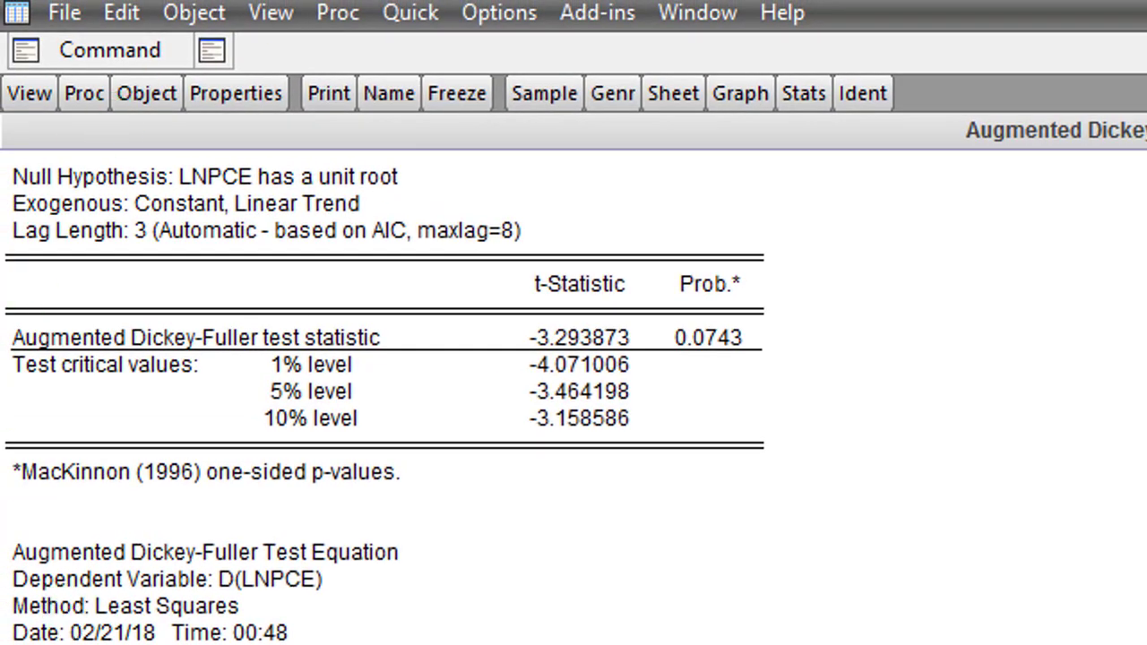
left_click_drag(29, 554, 862, 541)
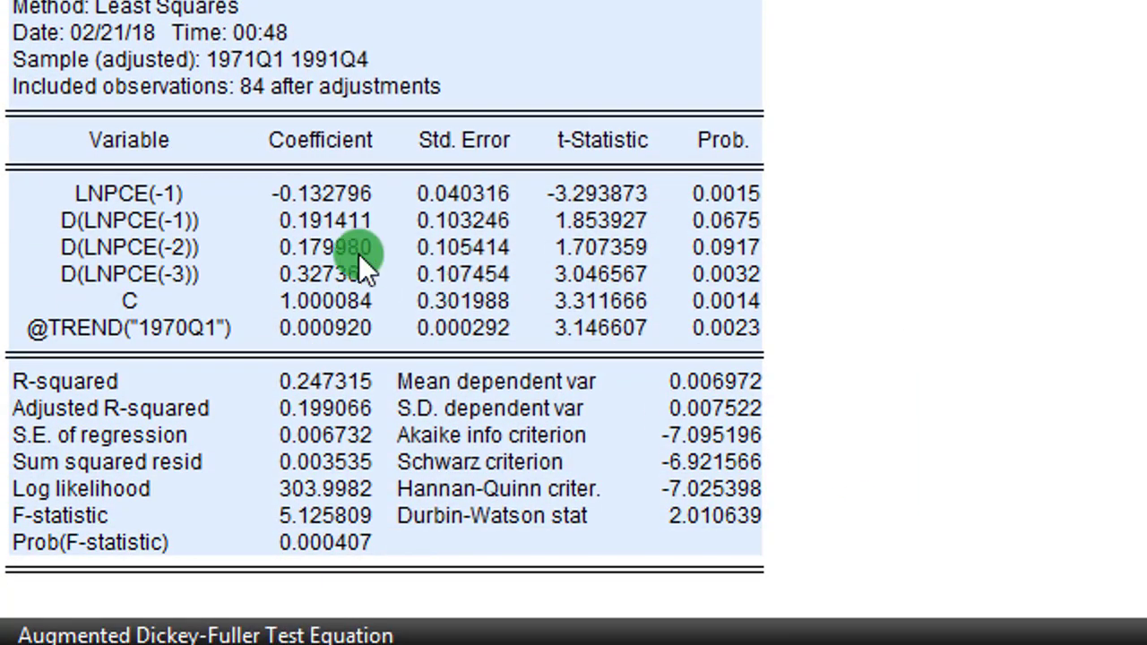
left_click_drag(359, 253, 199, 285)
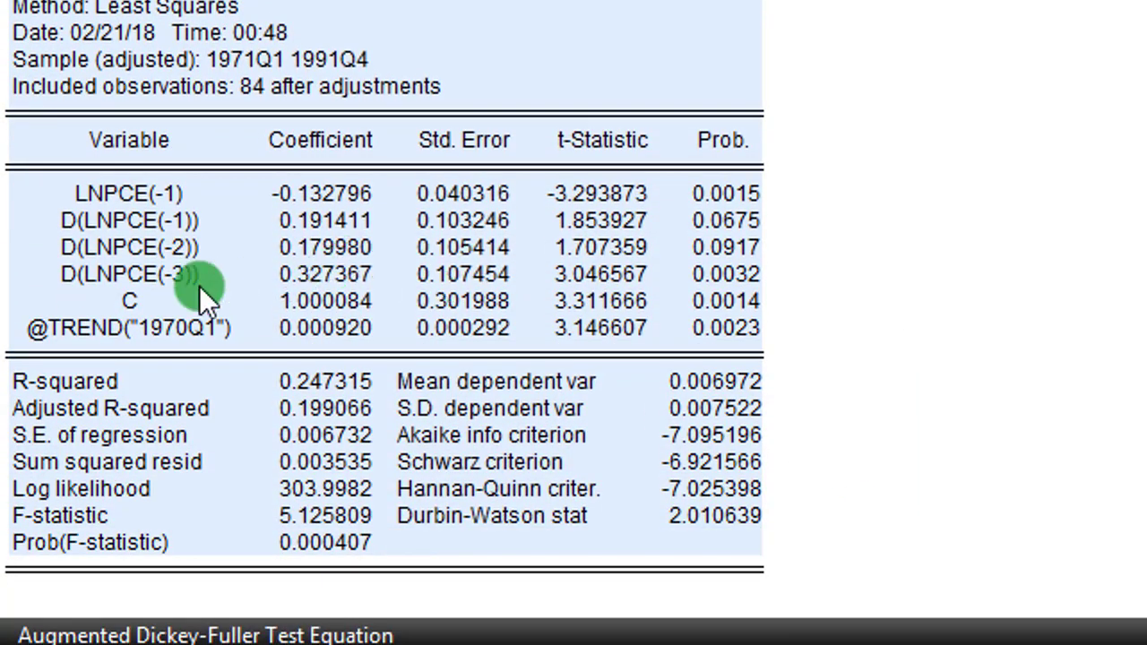
left_click(128, 298)
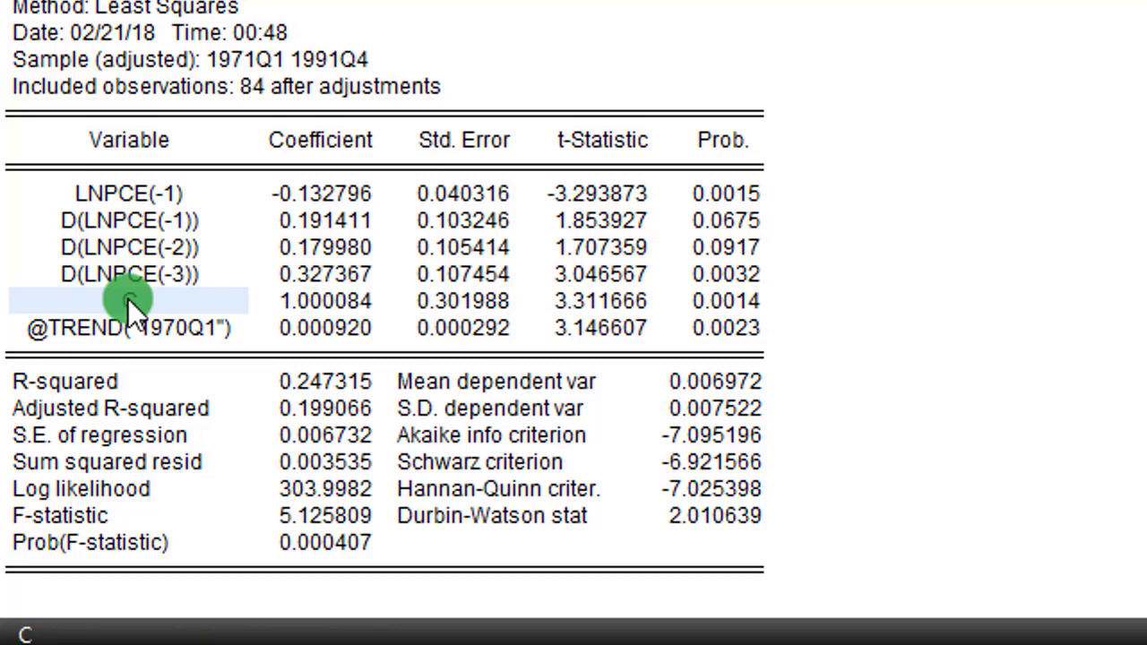
left_click_drag(127, 297, 739, 307)
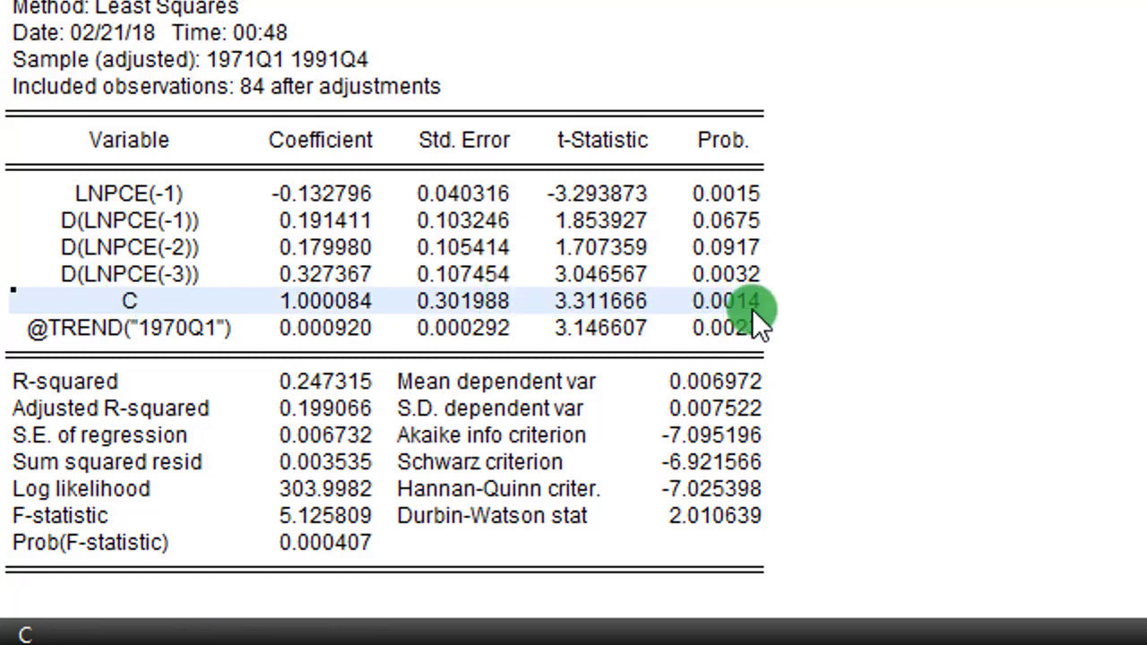
left_click_drag(176, 322, 769, 331)
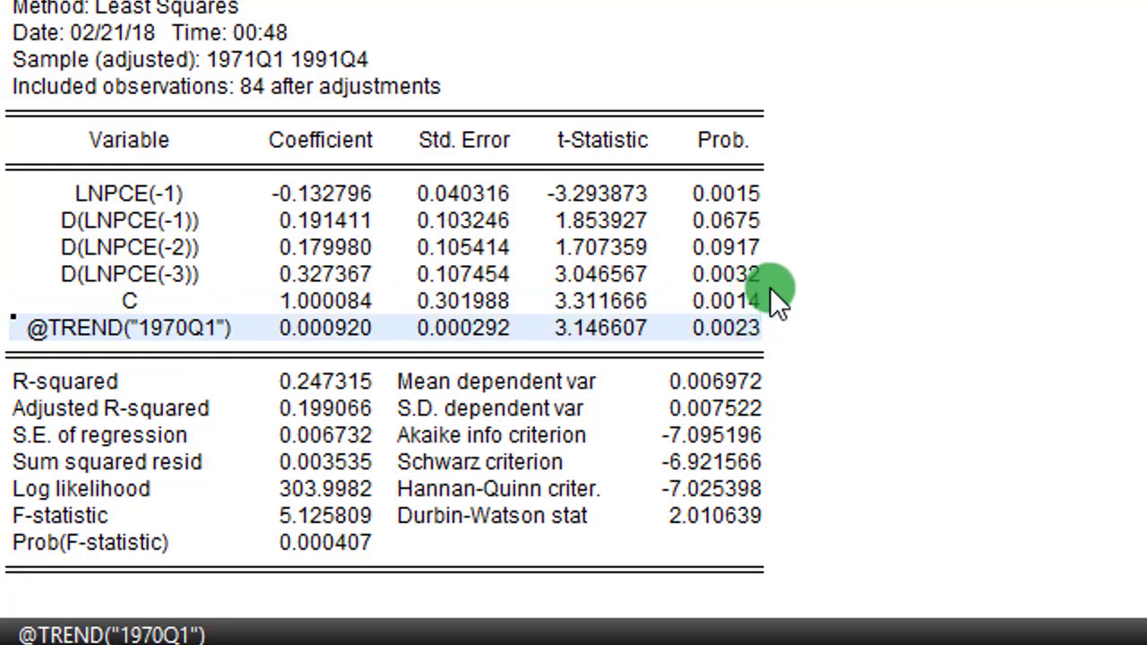
left_click(463, 270)
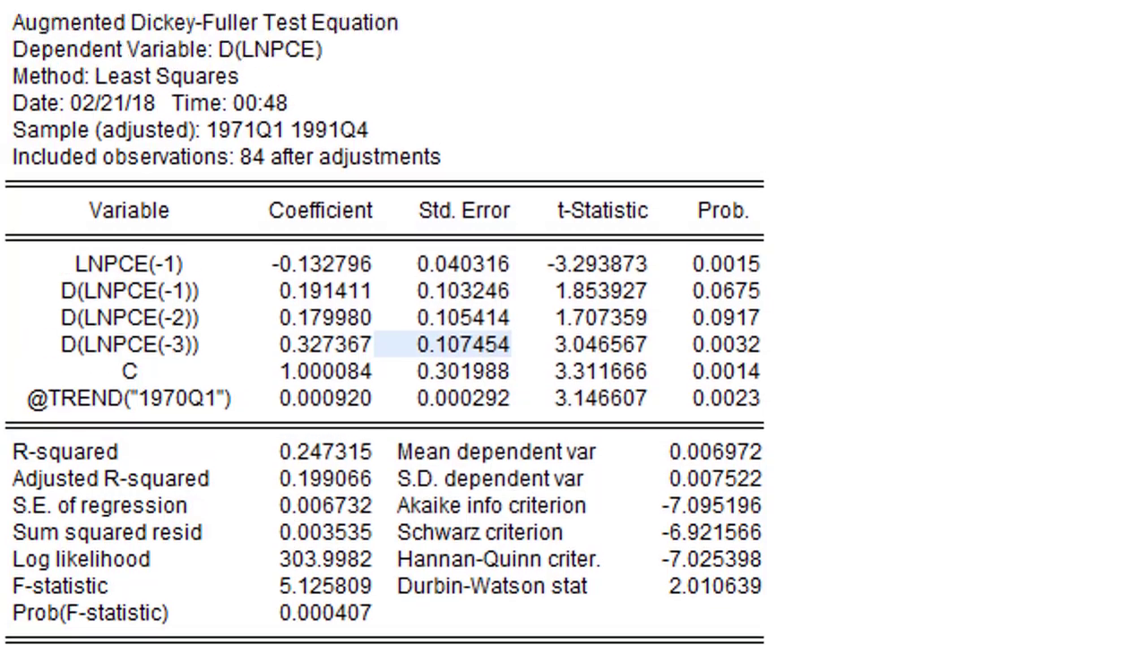
left_click(705, 285)
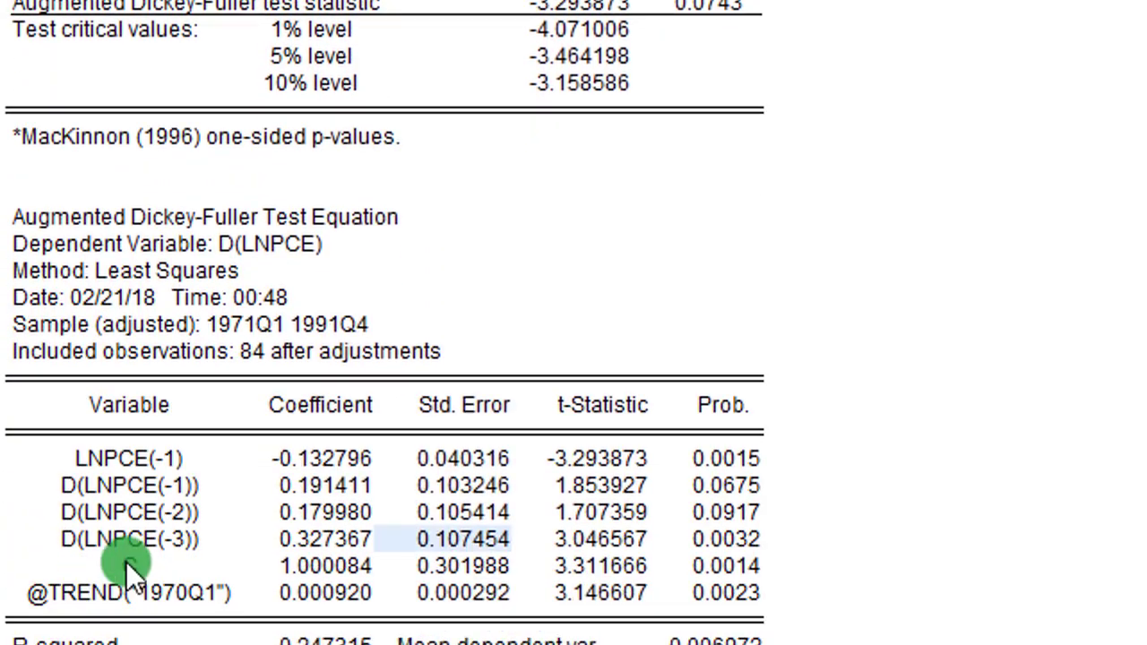
left_click_drag(126, 561, 747, 415)
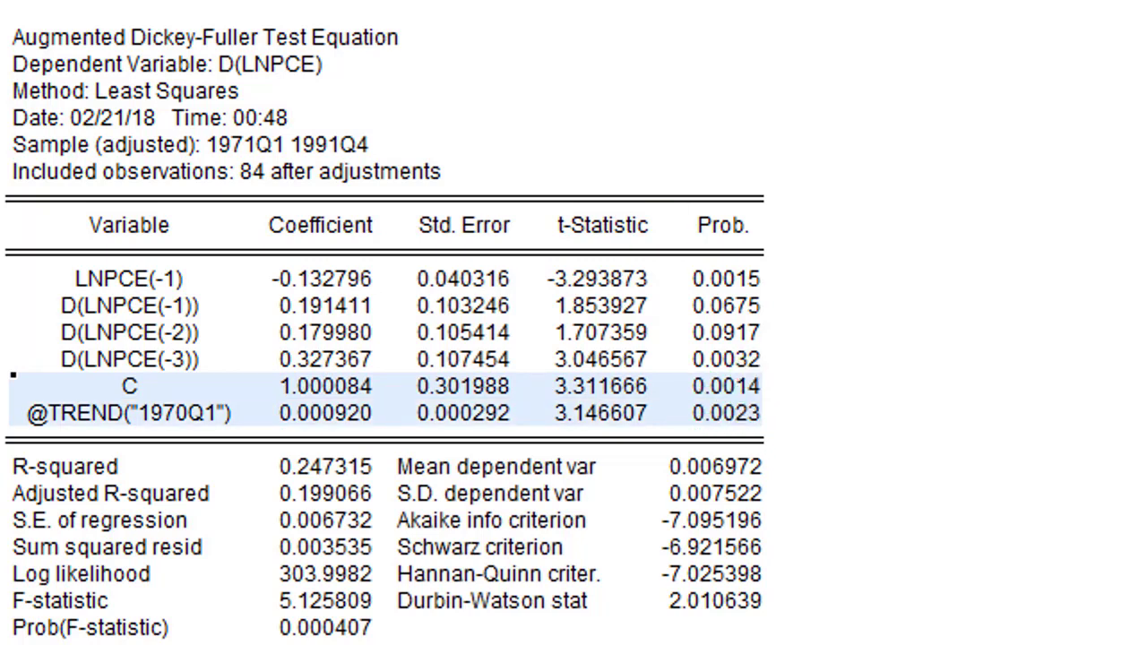
left_click(717, 279)
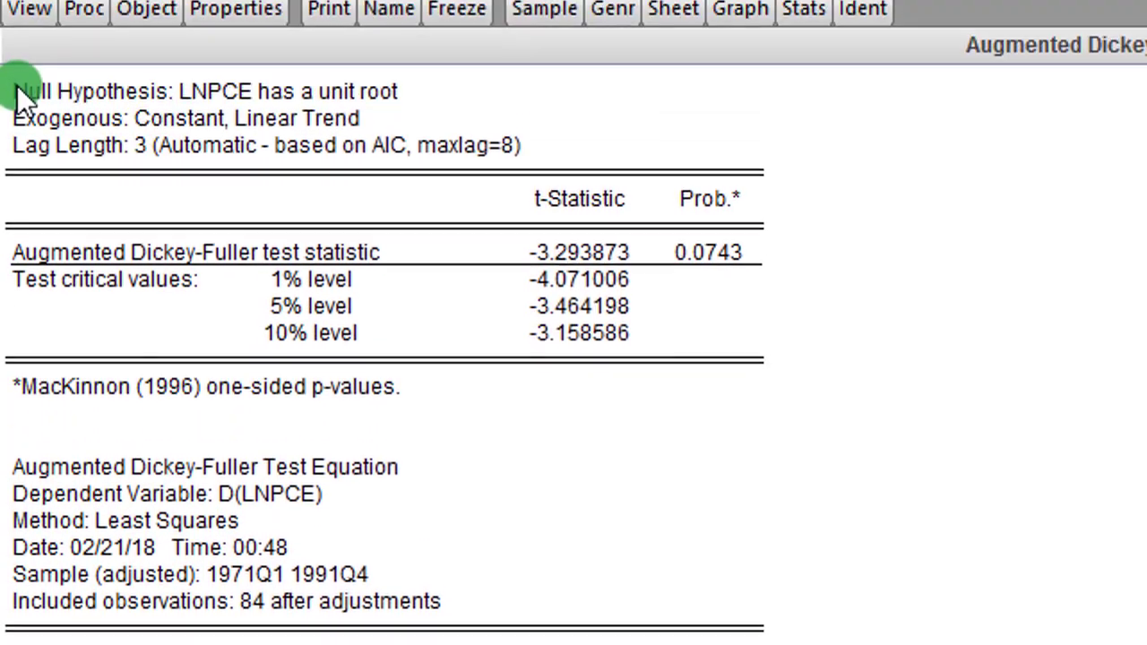
Compare the Augmented Dickey-Fuller statistic and its probability with the critical values for lnpce in level with trend and intercept.
left_click_drag(14, 110, 771, 409)
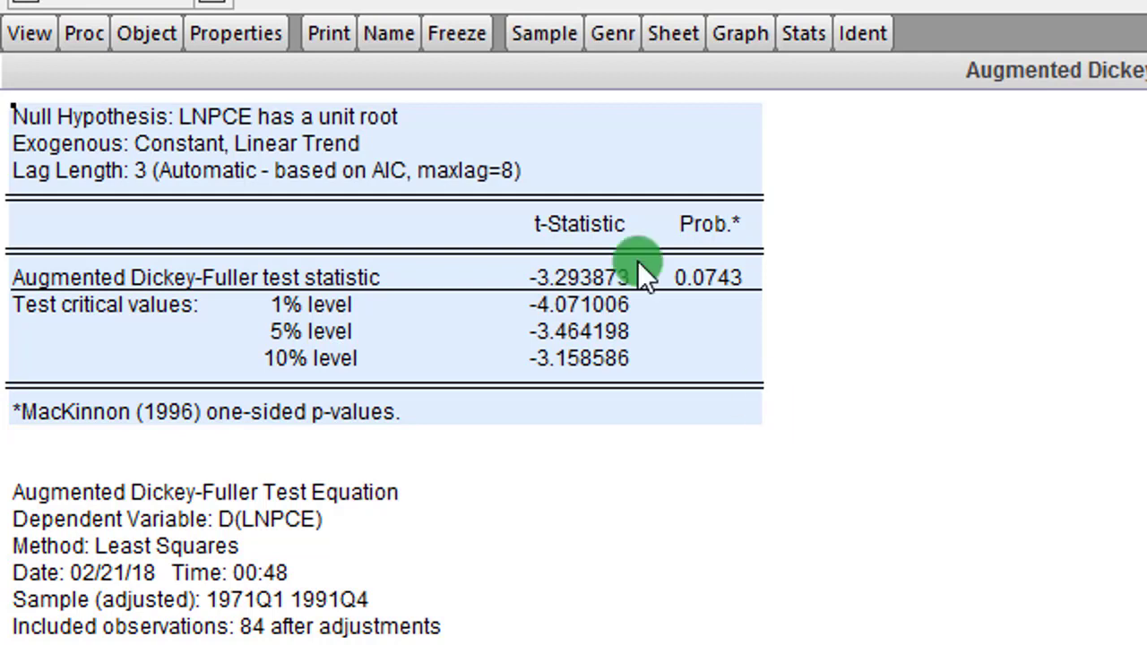
left_click(477, 275)
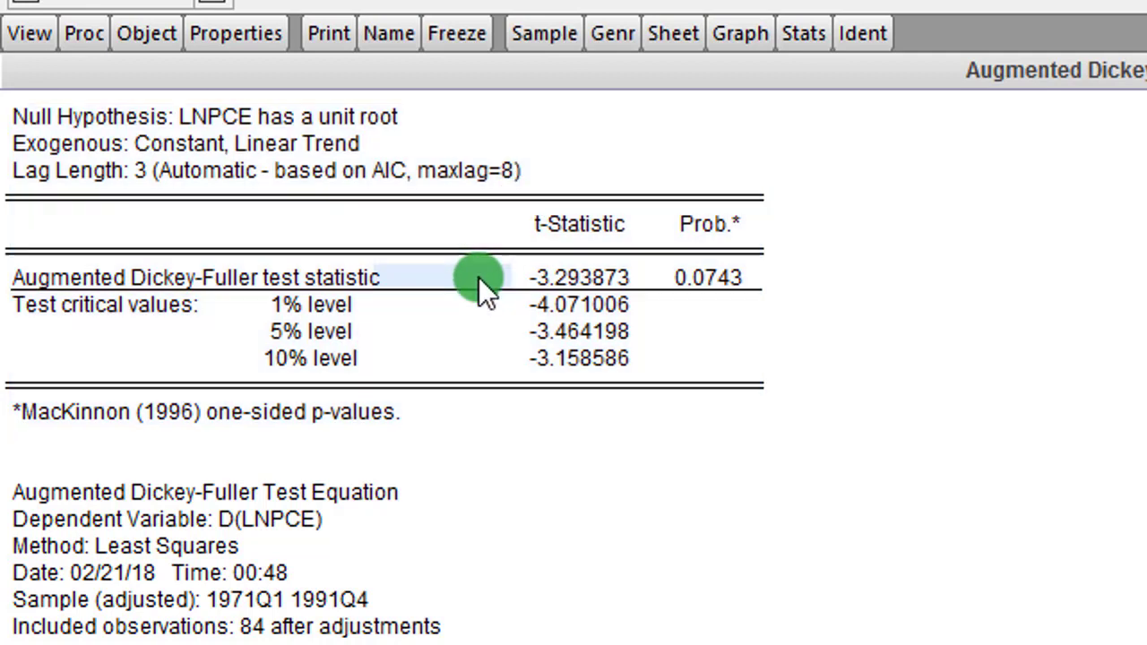
left_click(580, 274)
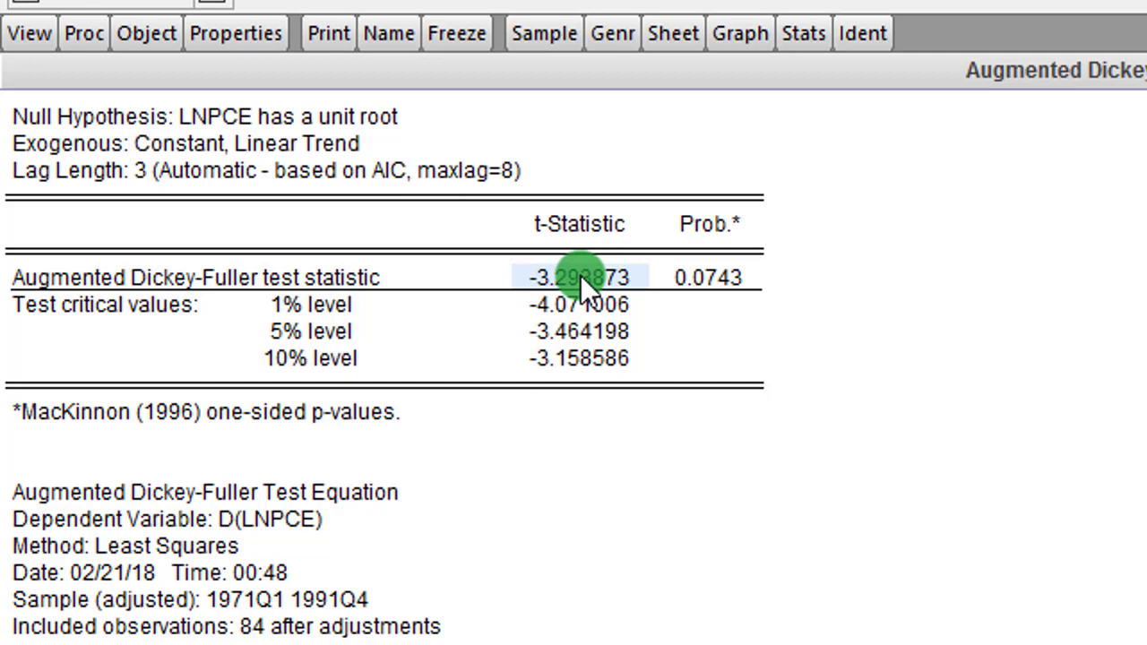
left_click(732, 368)
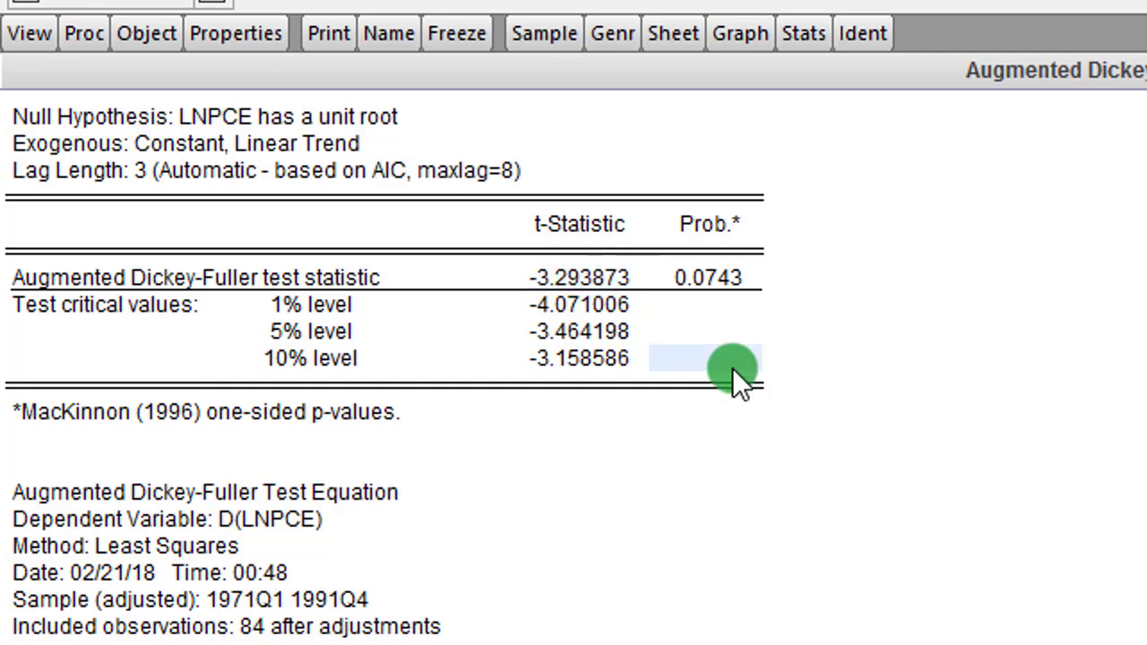
left_click(696, 469)
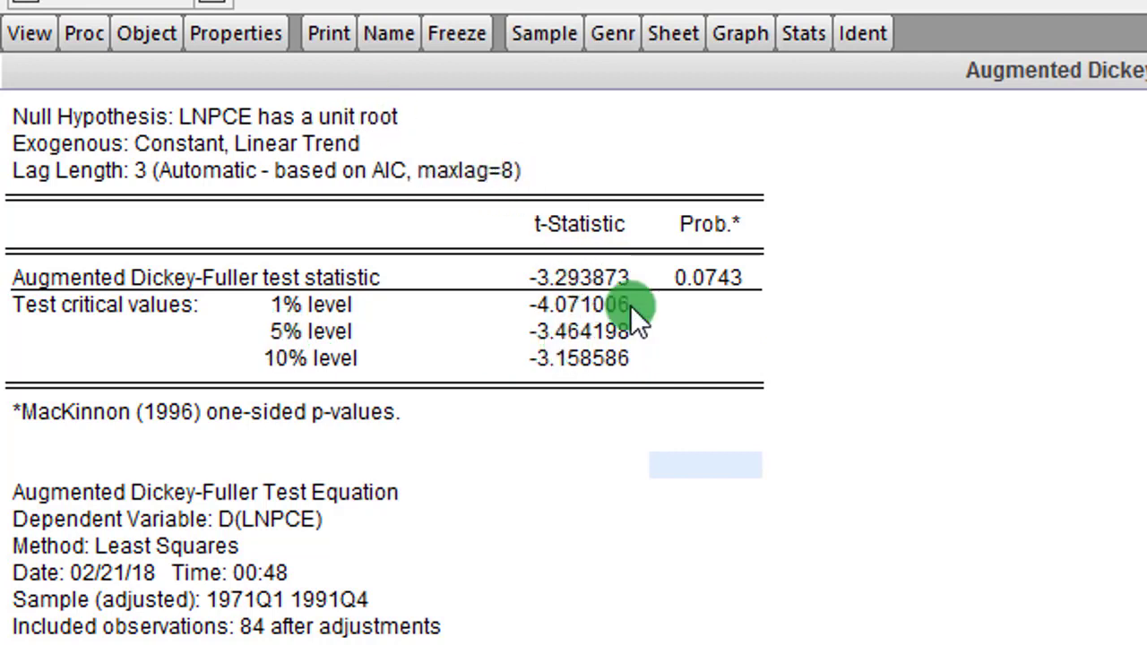
left_click(596, 280)
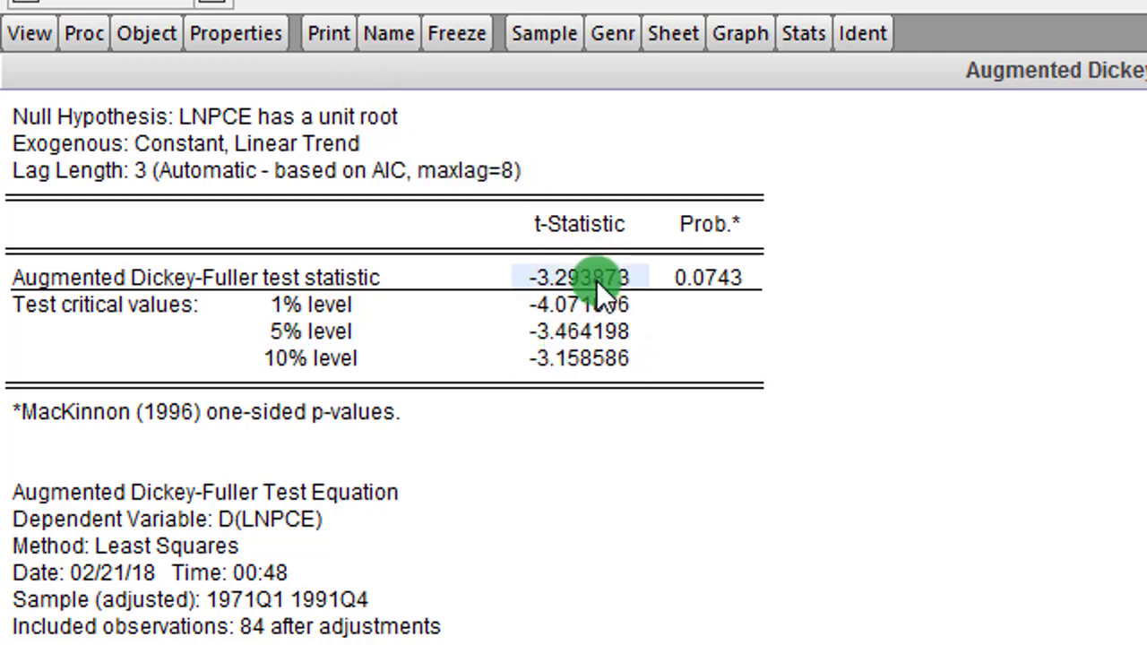
left_click(718, 273)
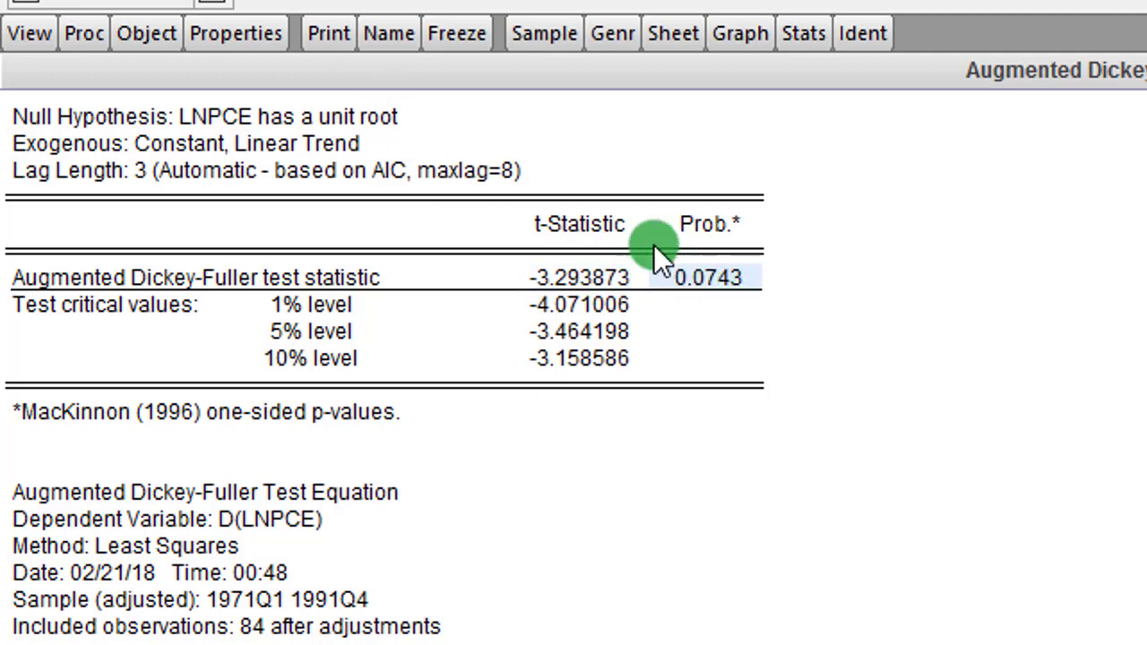
left_click(580, 273)
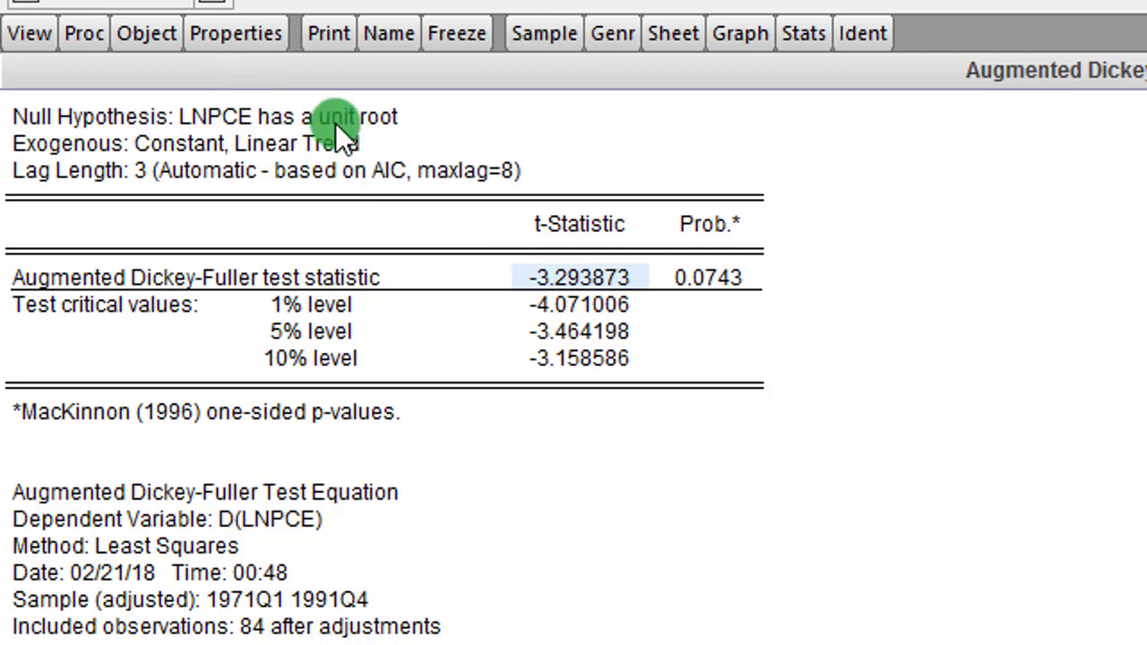
left_click(592, 329)
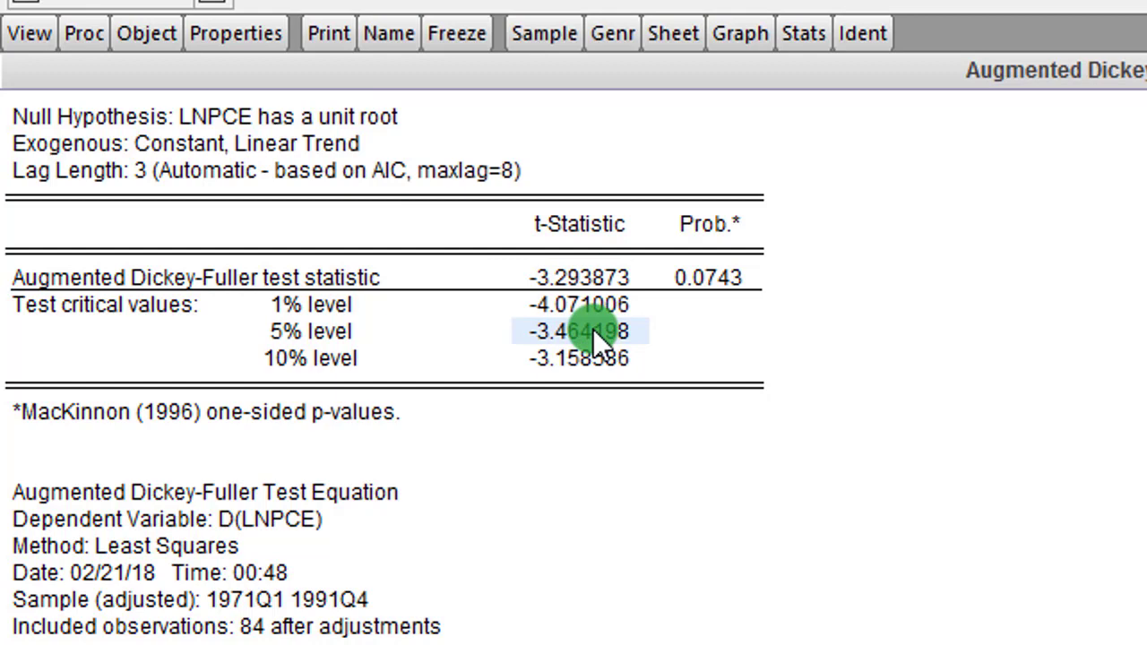
Run the Augmented Dickey-Fuller test on lnpce in 1st difference with intercept, using Akaike Info Criterion and maximum lags 8.
left_click(19, 29)
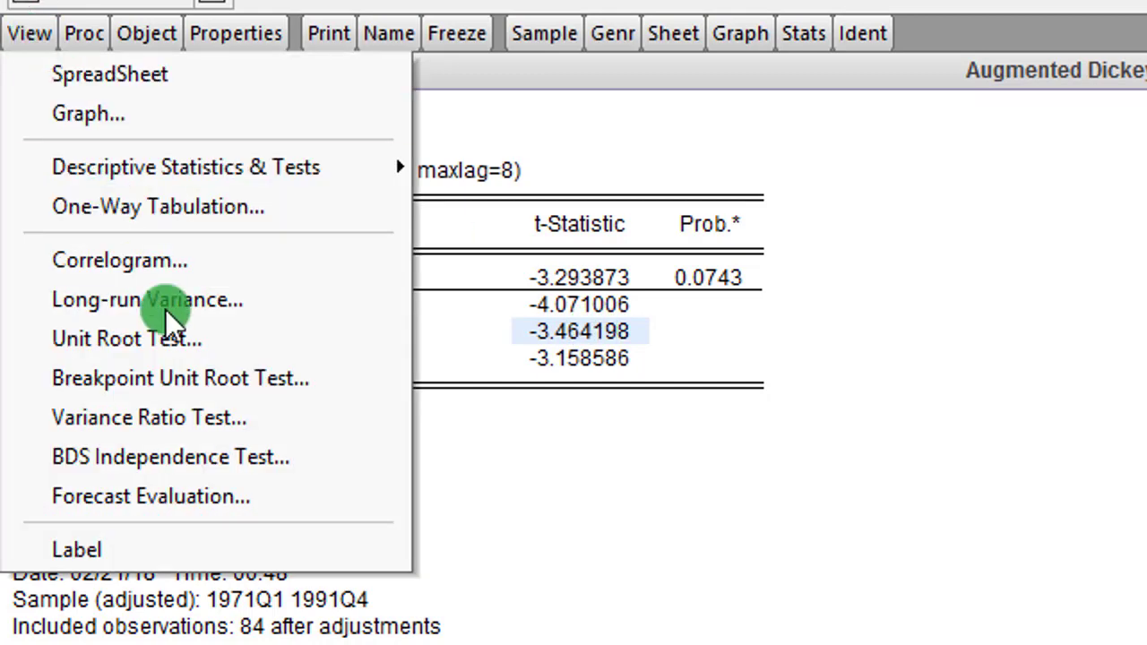
left_click(176, 335)
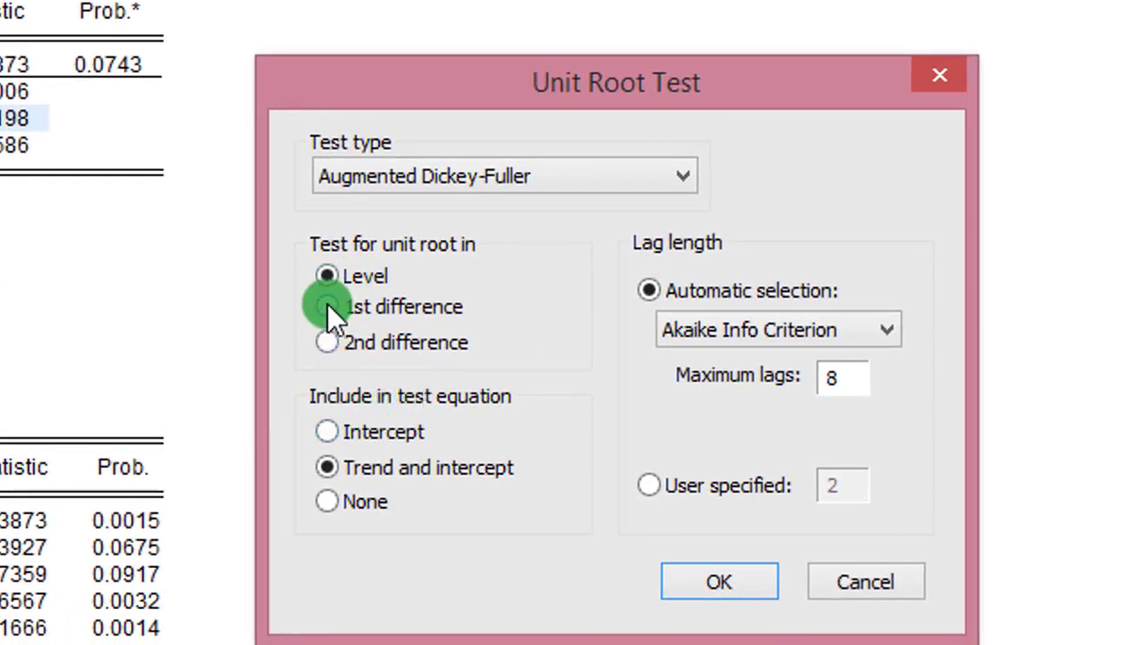
left_click(329, 502)
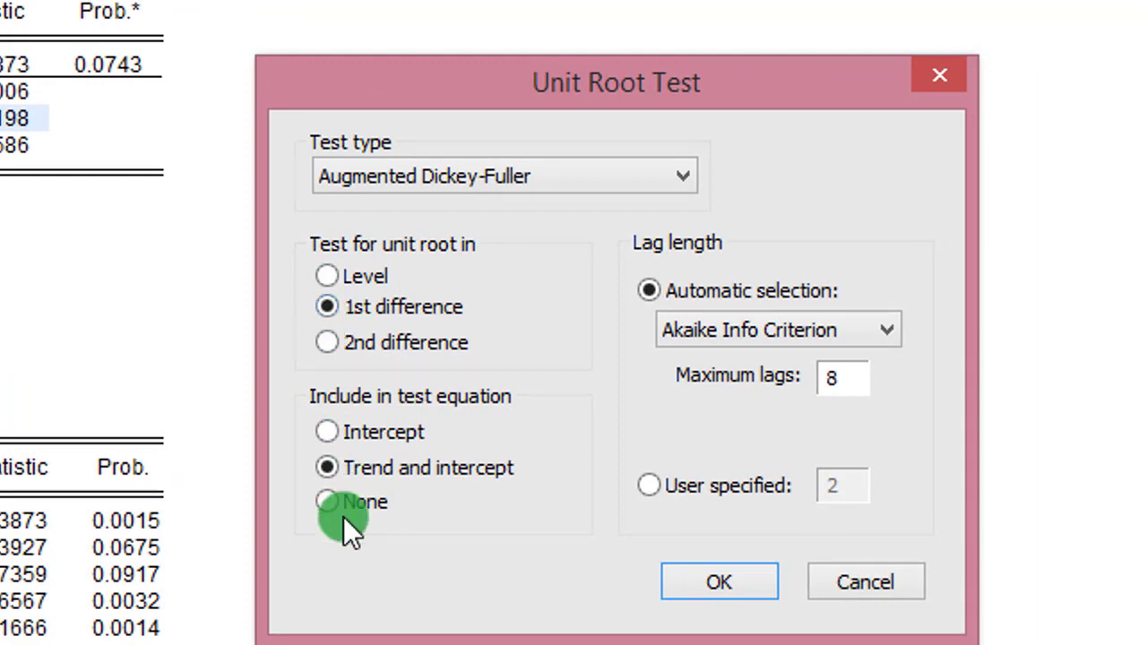
left_click(333, 432)
left_click(347, 306)
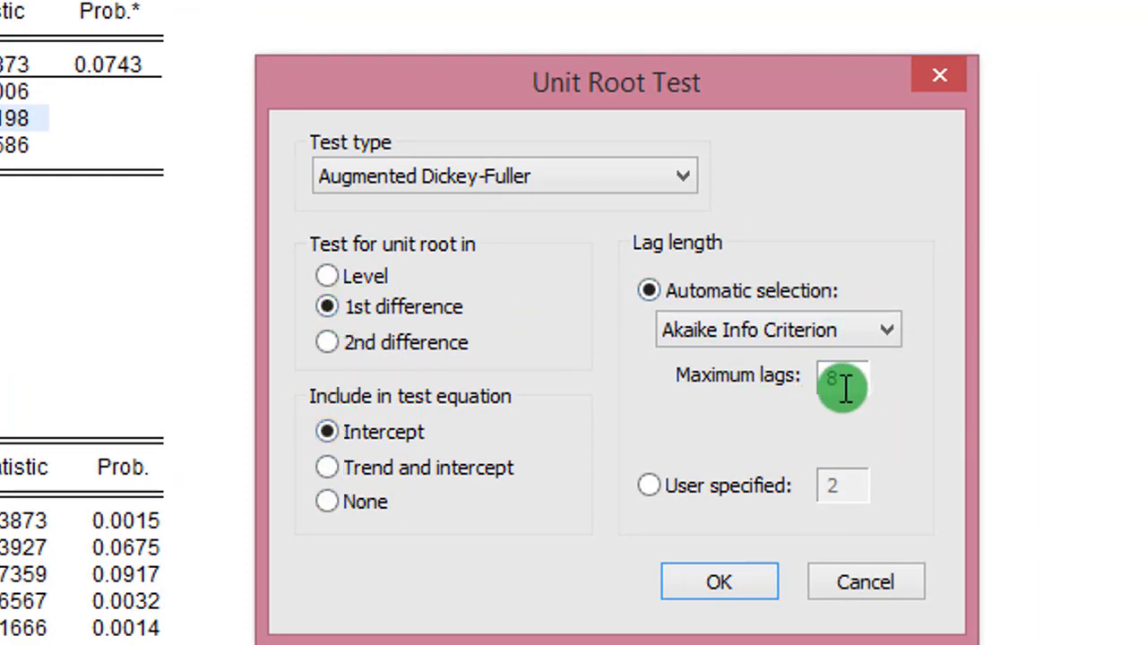
left_click(755, 591)
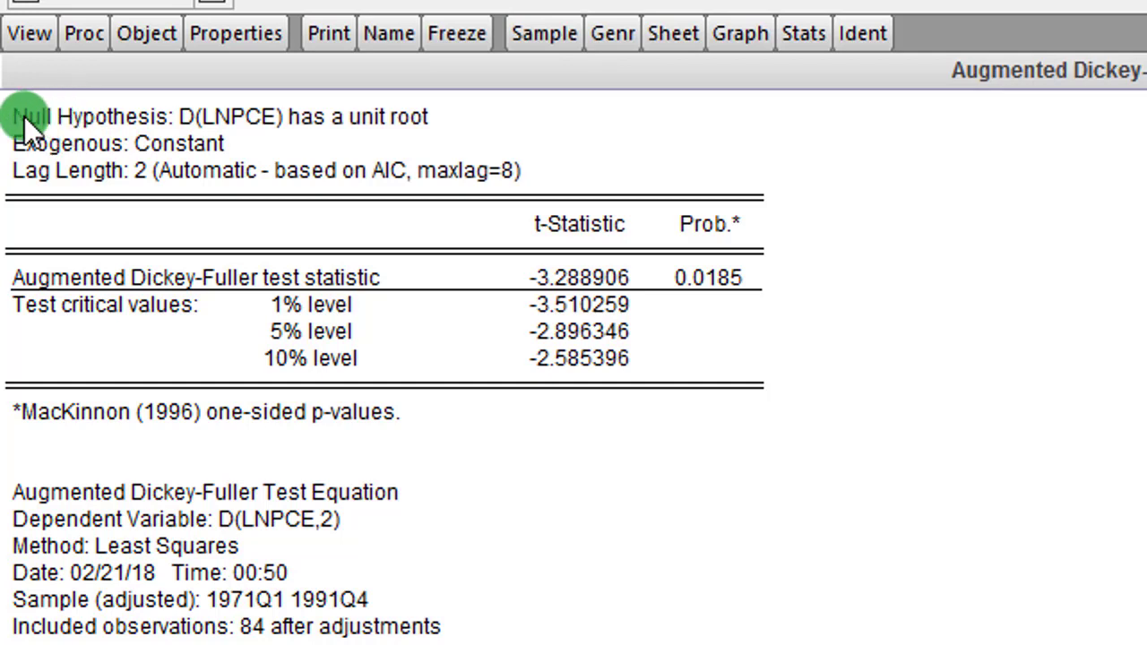
Examine the null hypothesis for D(LNPCE) and compare the Augmented Dickey-Fuller statistic with the 5% critical value.
left_click_drag(22, 115, 786, 413)
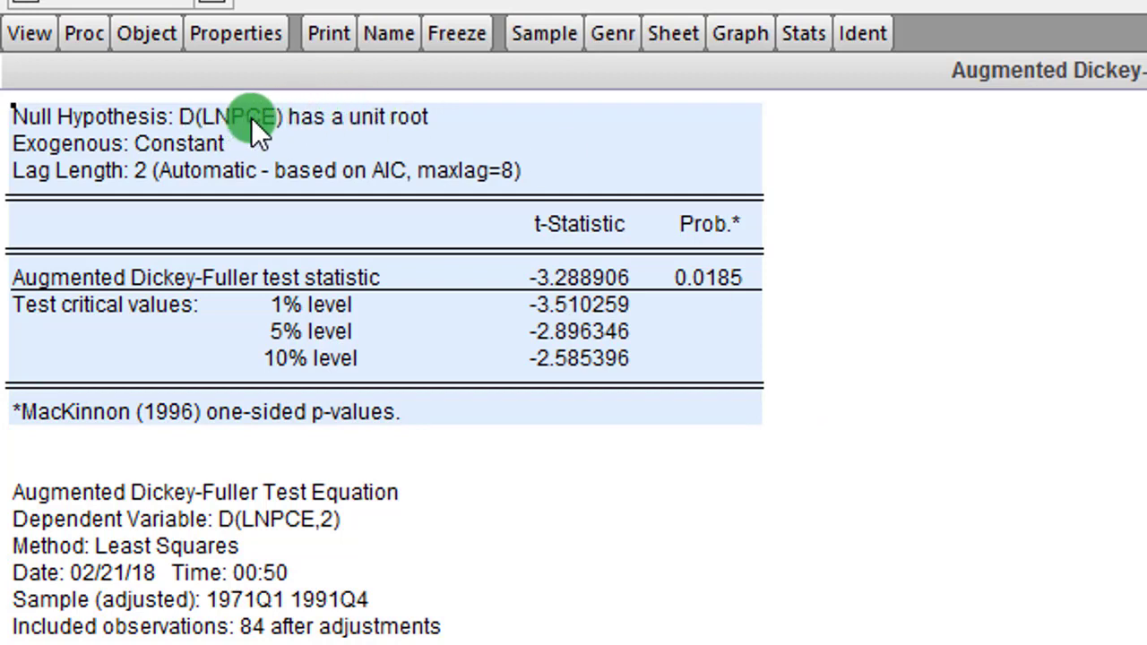
left_click(416, 119)
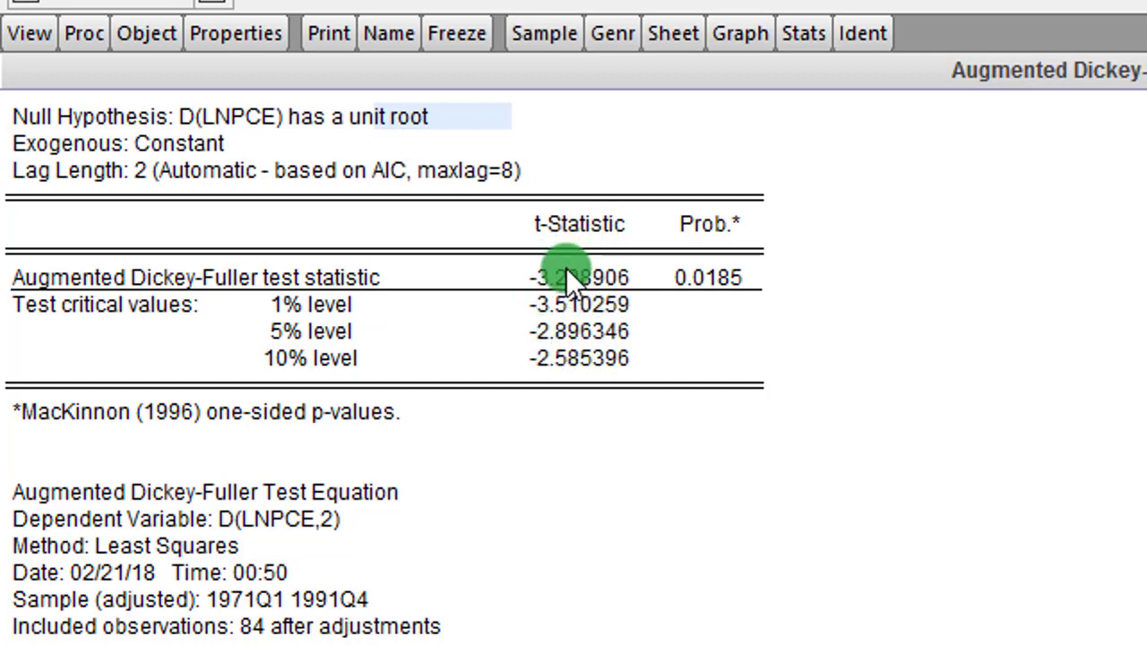
left_click(561, 336)
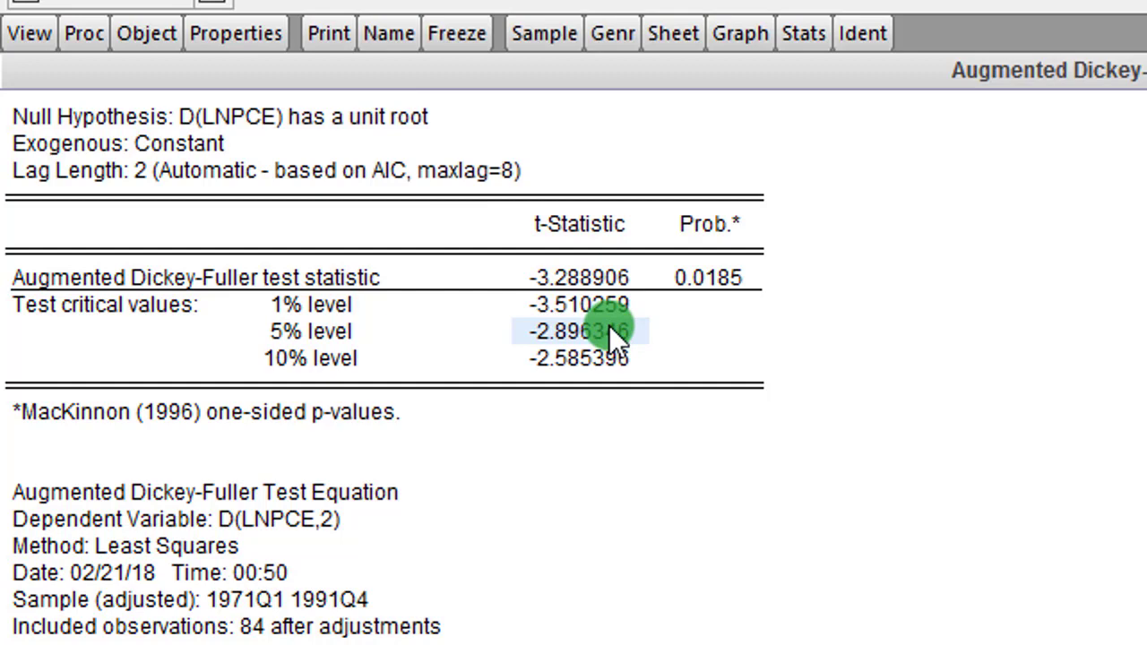
Rerun the Augmented Dickey-Fuller test on lnpce in 1st difference with trend and intercept, and check the 5% critical value.
left_click(31, 36)
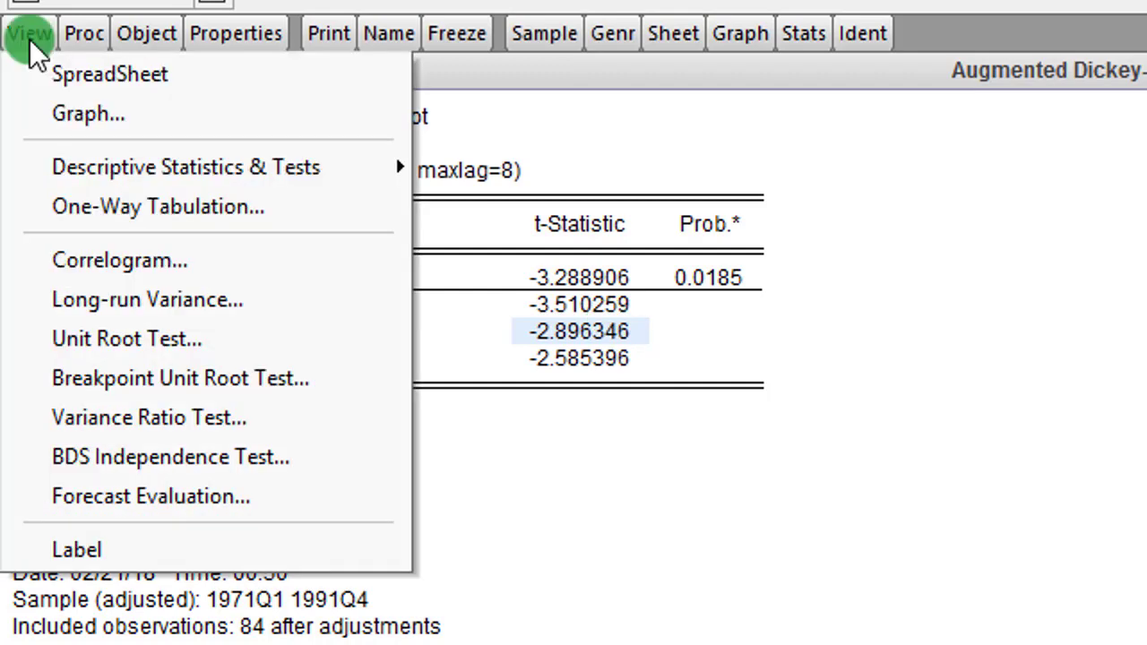
left_click(162, 348)
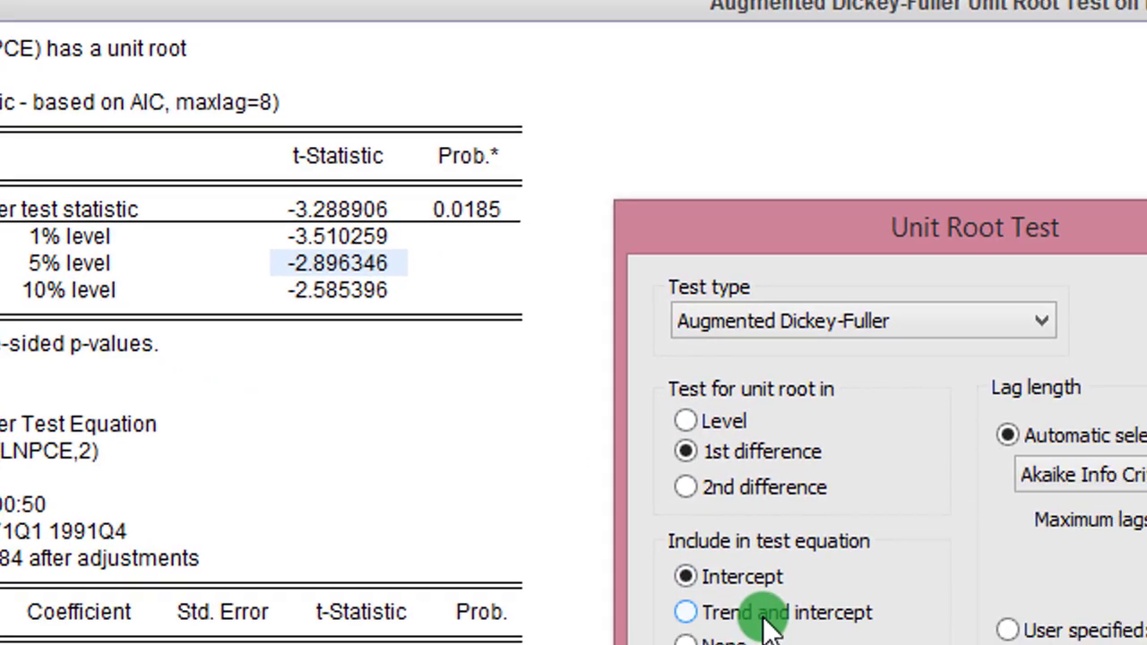
left_click(761, 467)
left_click(529, 582)
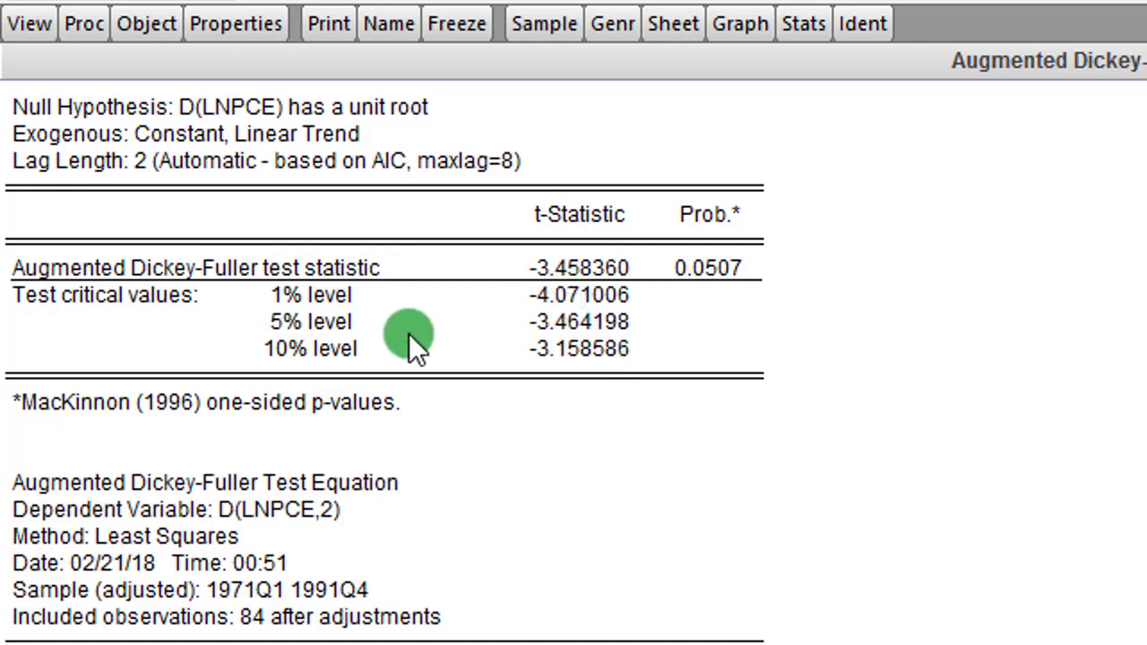
left_click(307, 325)
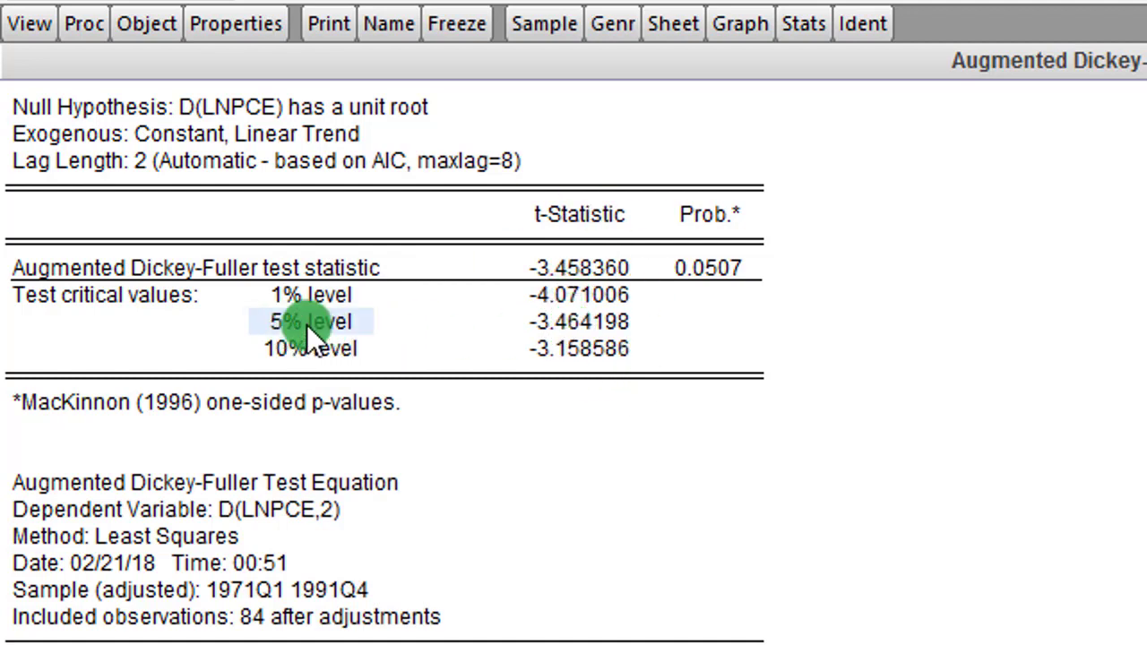
left_click(547, 324)
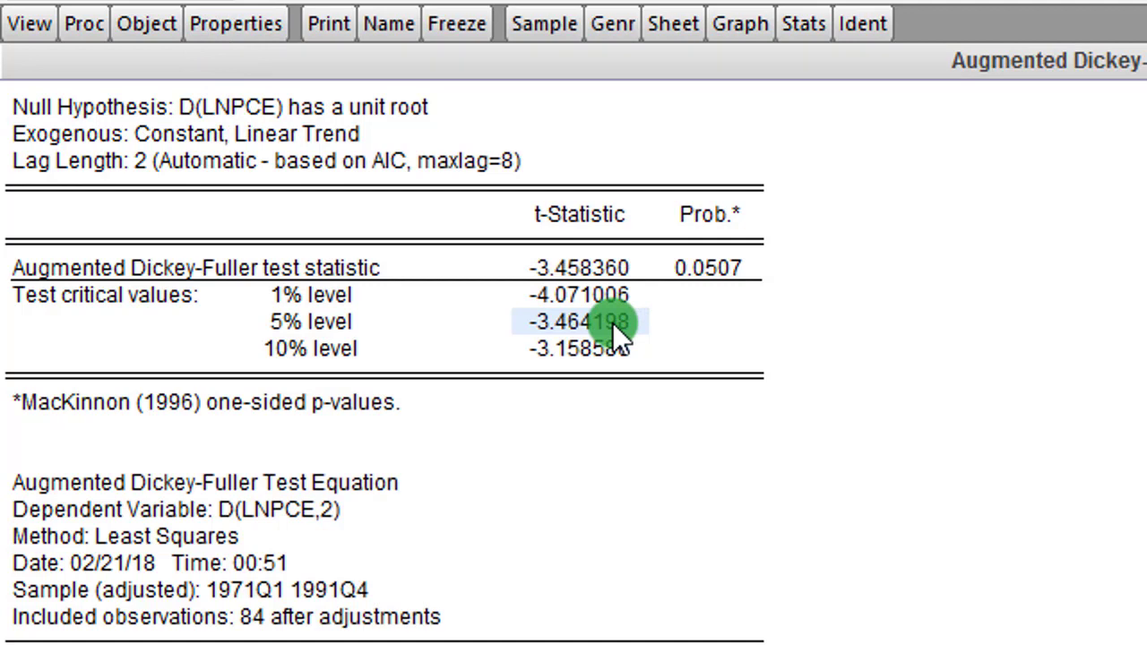
Rerun the Augmented Dickey-Fuller test on lnpce in 1st difference with intercept only, keeping Akaike Info Criterion and maximum lags 8.
left_click(46, 21)
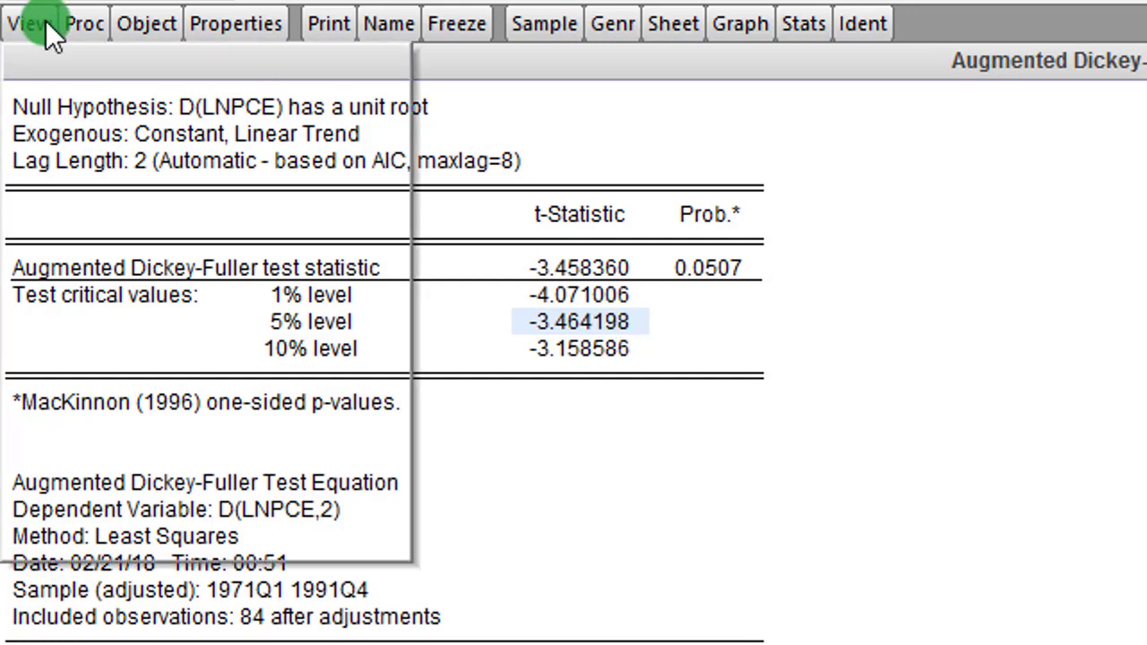
left_click(143, 329)
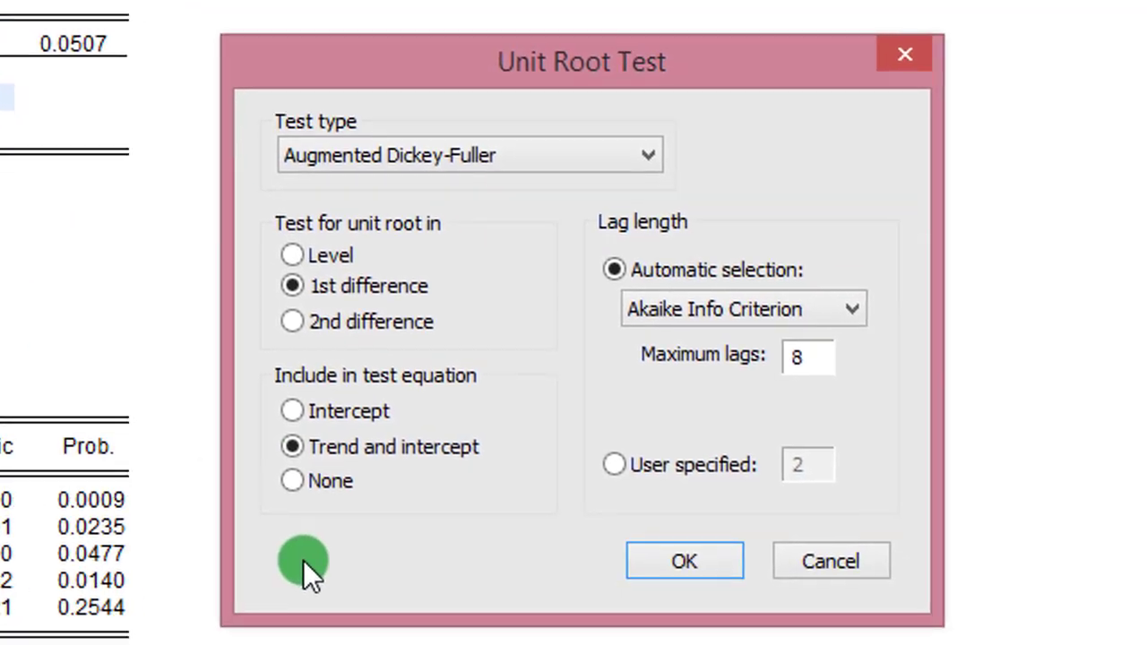
left_click(930, 636)
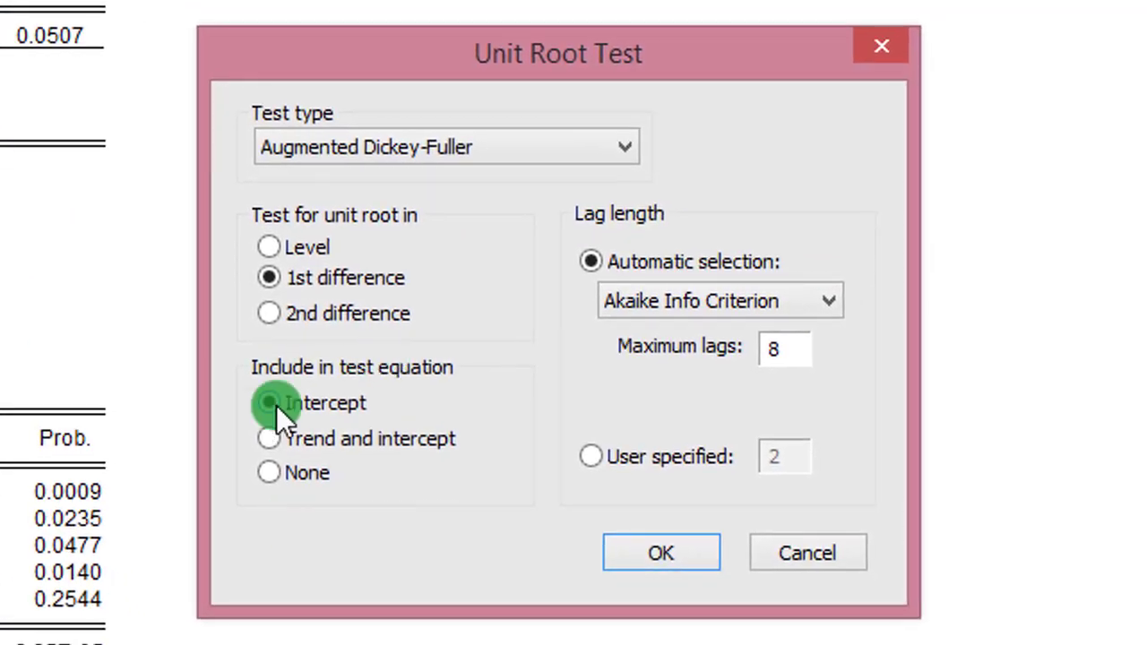
left_click(681, 551)
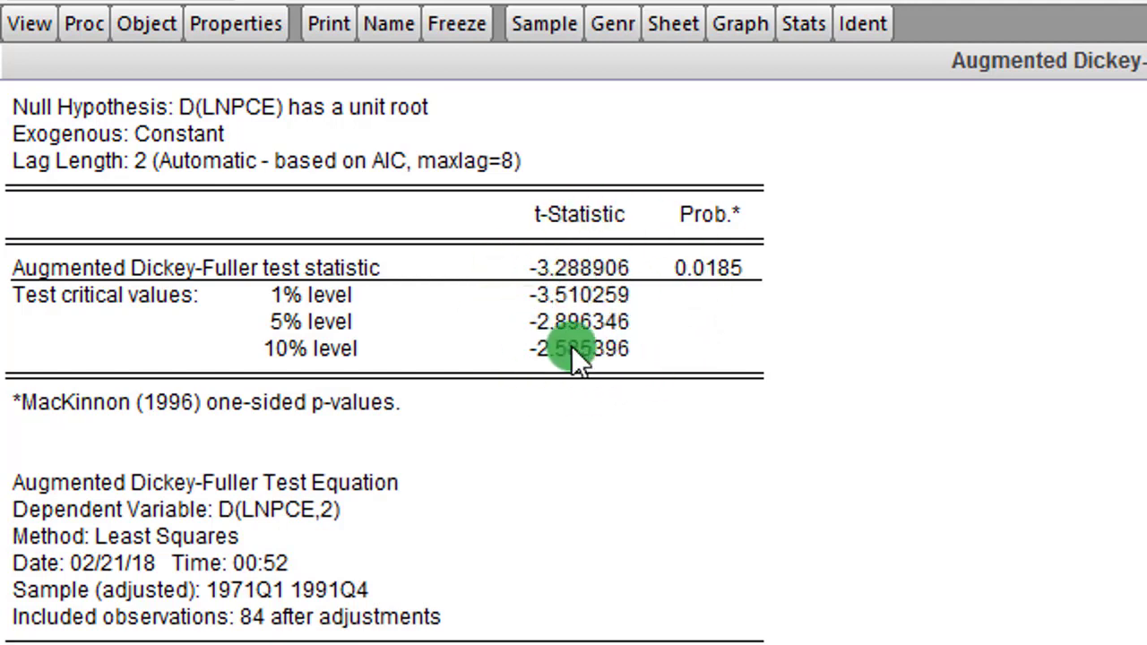
Compare the Augmented Dickey-Fuller t-statistic for D(LNPCE) with the 1% and 5% critical values of the intercept-only test.
left_click(437, 258)
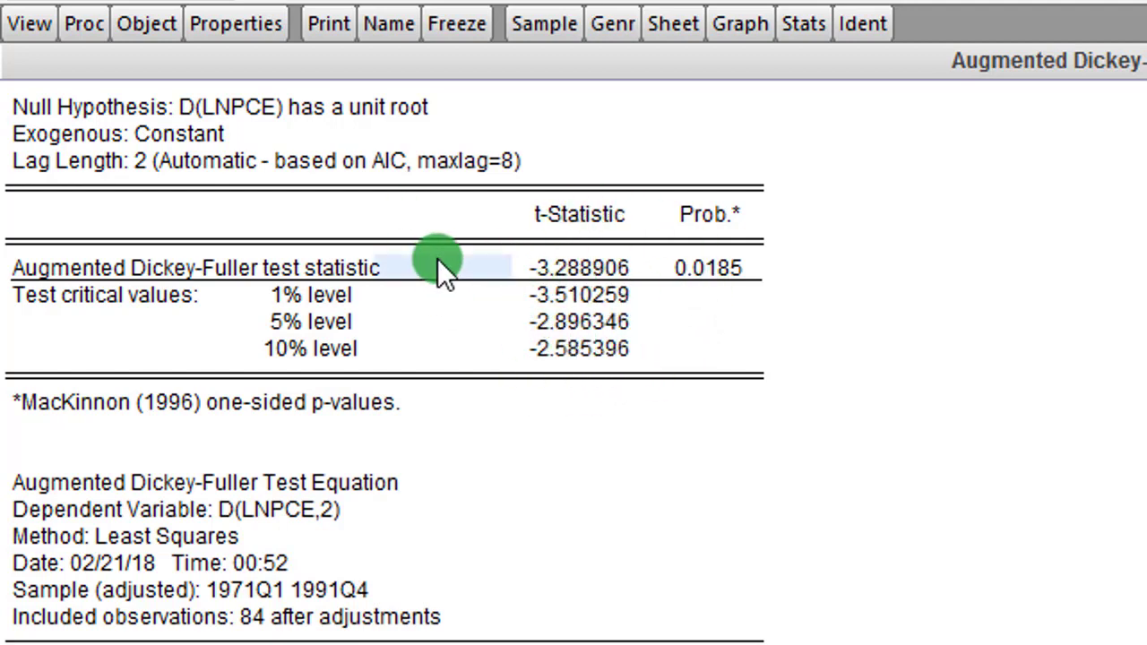
left_click(550, 288)
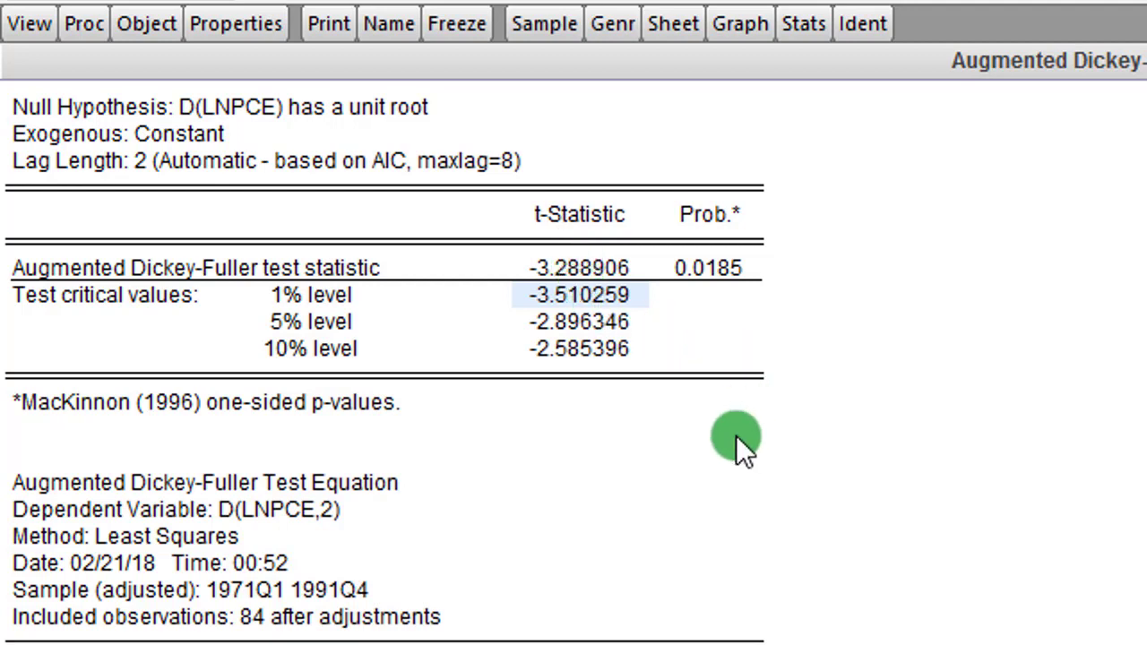
left_click(642, 365)
left_click(591, 265)
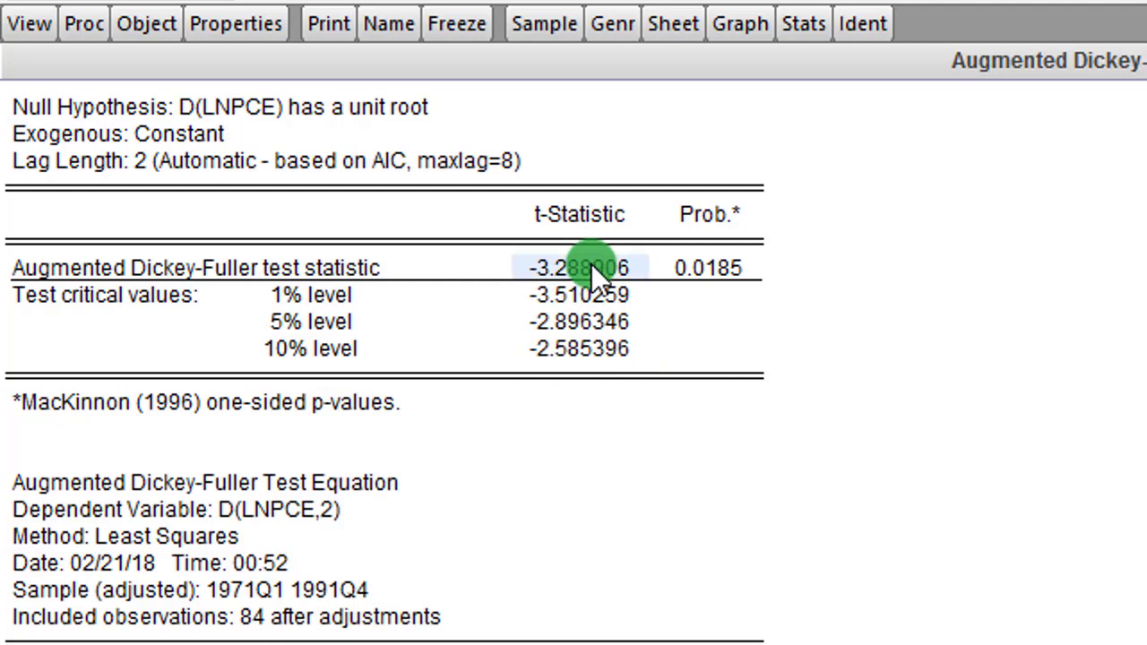
left_click(598, 323)
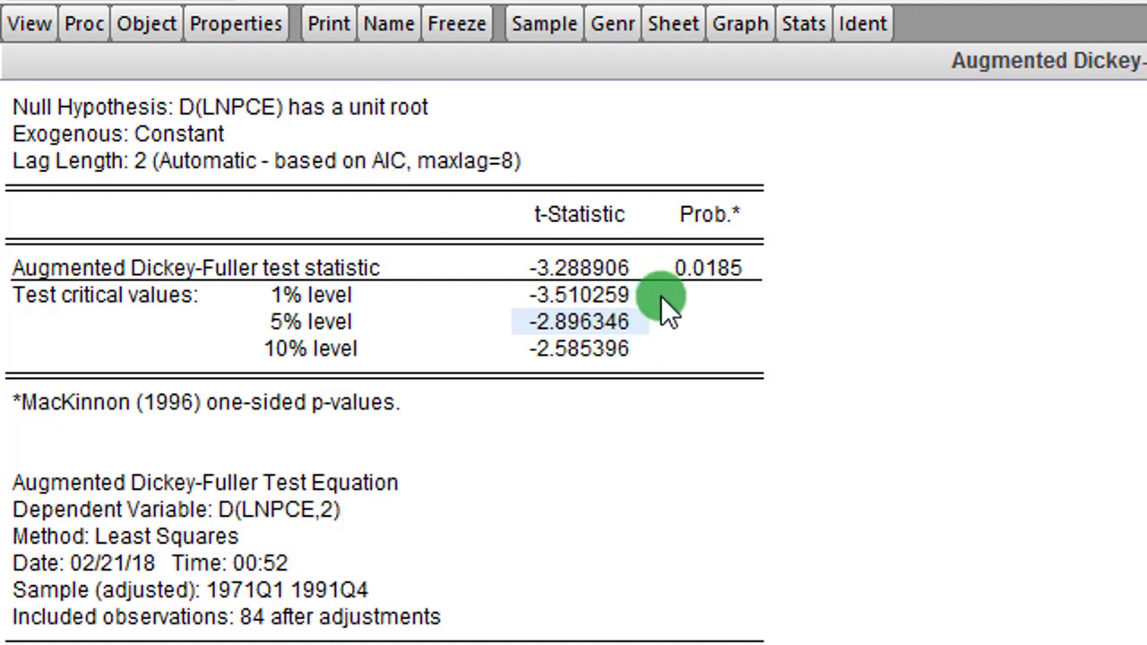
Plot lnpce as a basic Line & Symbol graph and transform the displayed data to log difference (Log Dif).
left_click(42, 27)
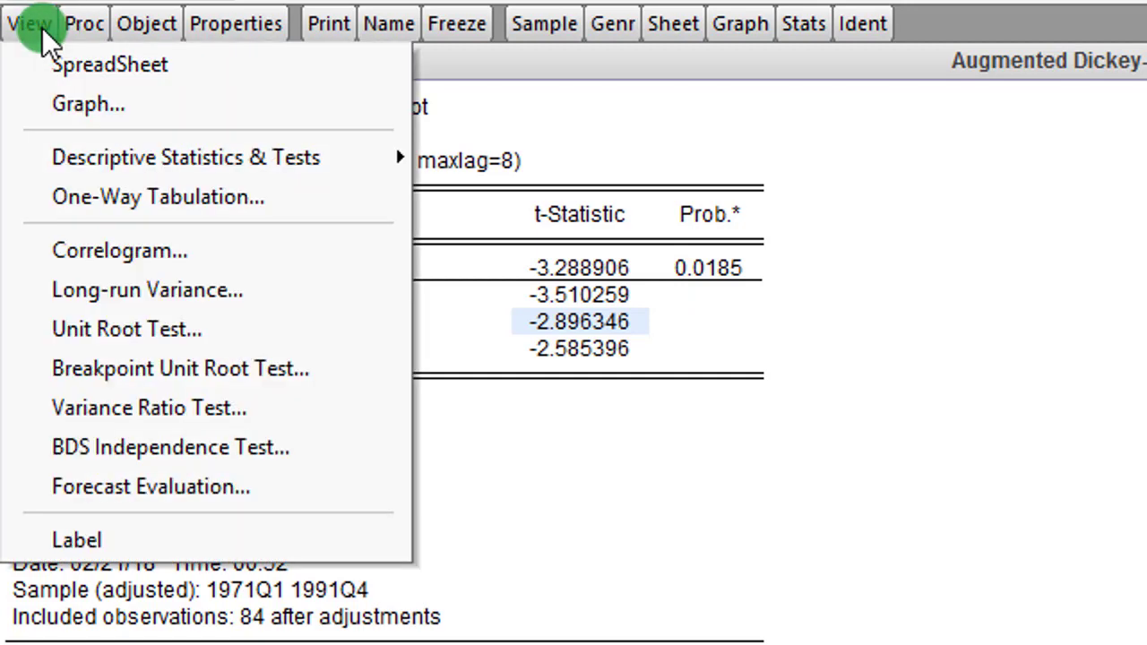
left_click(94, 108)
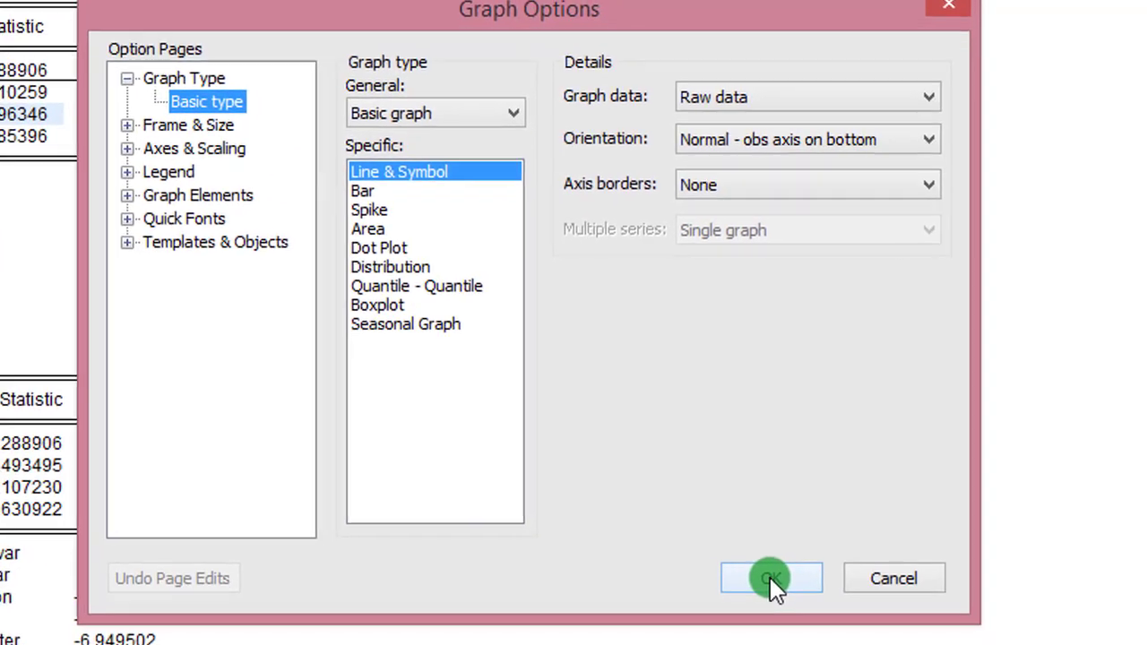
left_click(770, 578)
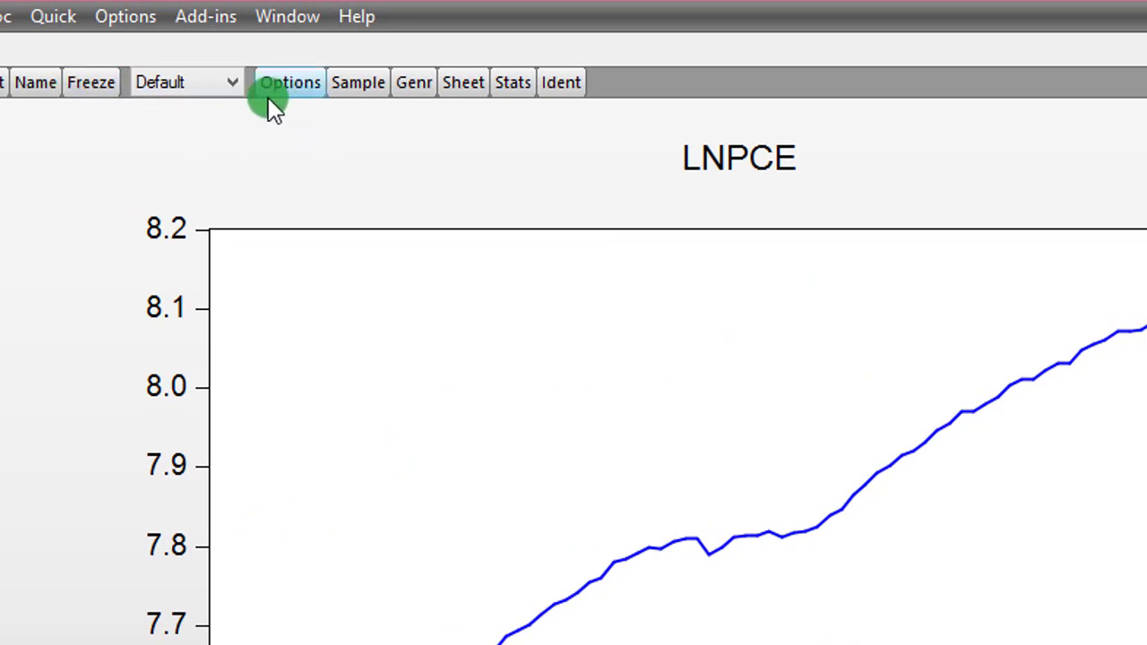
left_click_drag(235, 90, 177, 265)
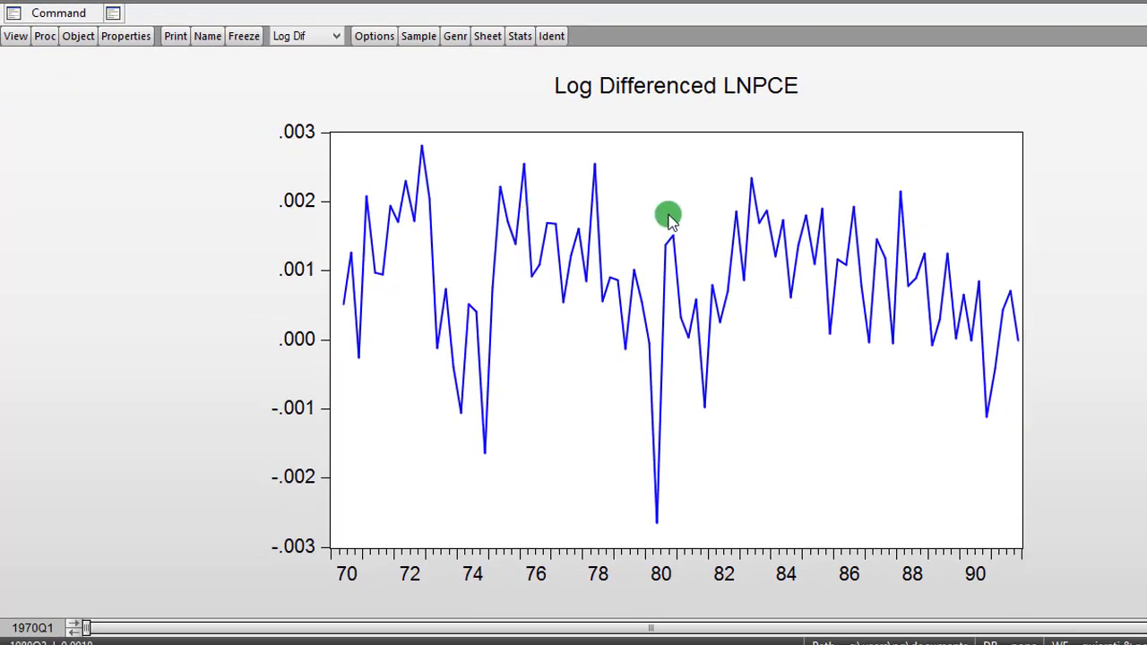
Examine the log differenced LNPCE graph across the sample for a trend and for fluctuation around a constant mean.
left_click(672, 222)
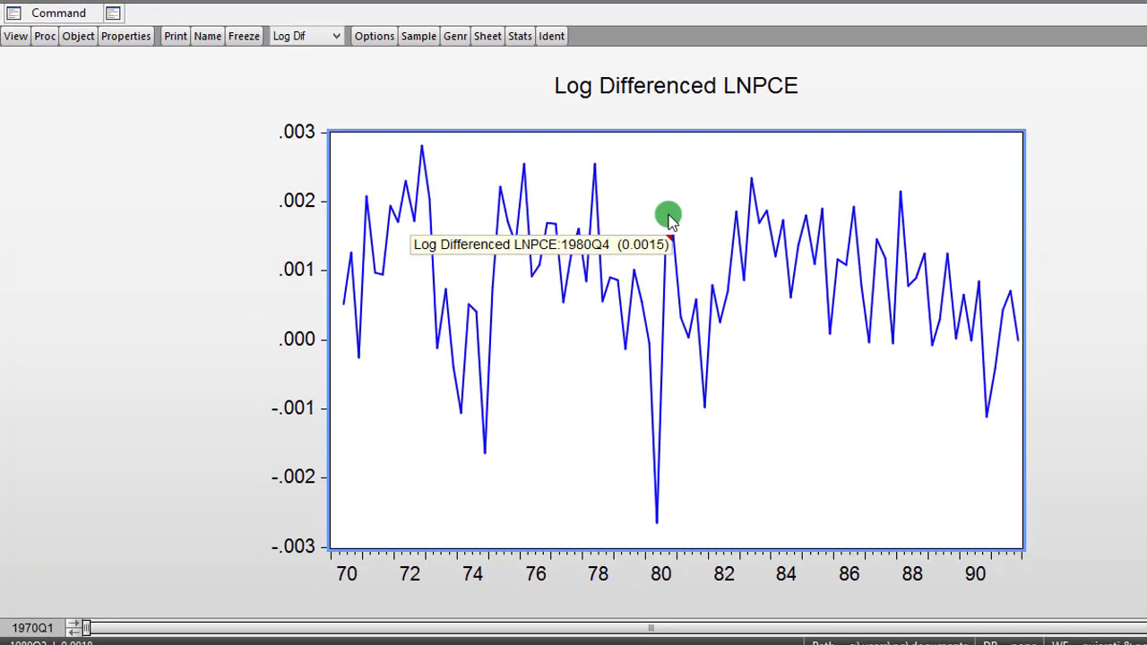
mouse_move(813, 325)
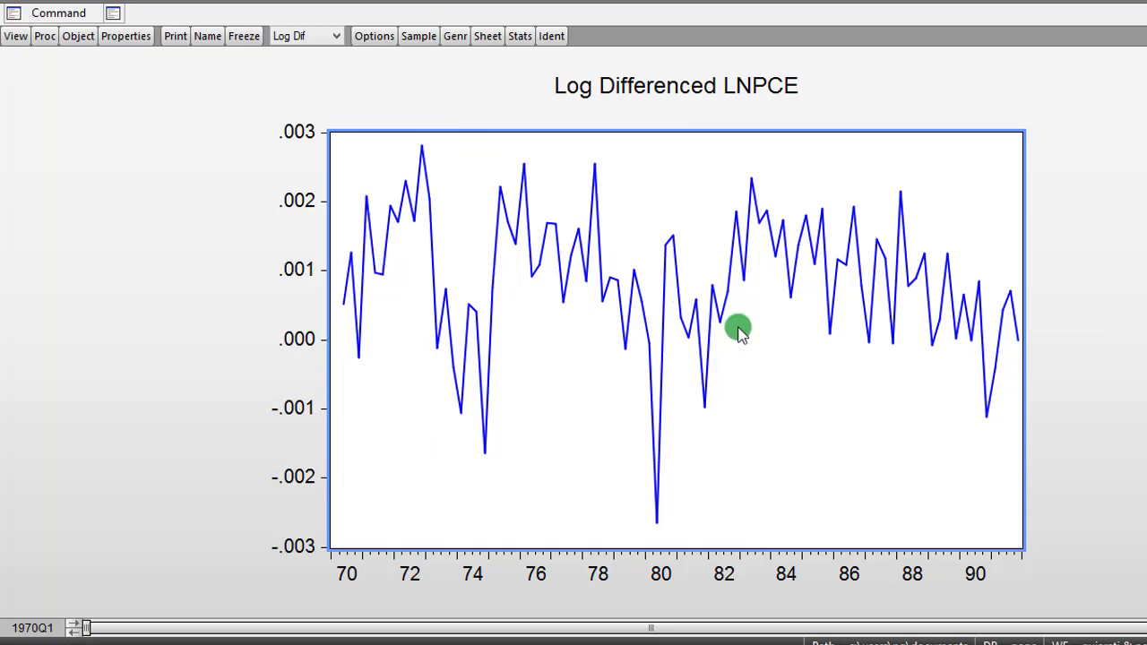
left_click(326, 269)
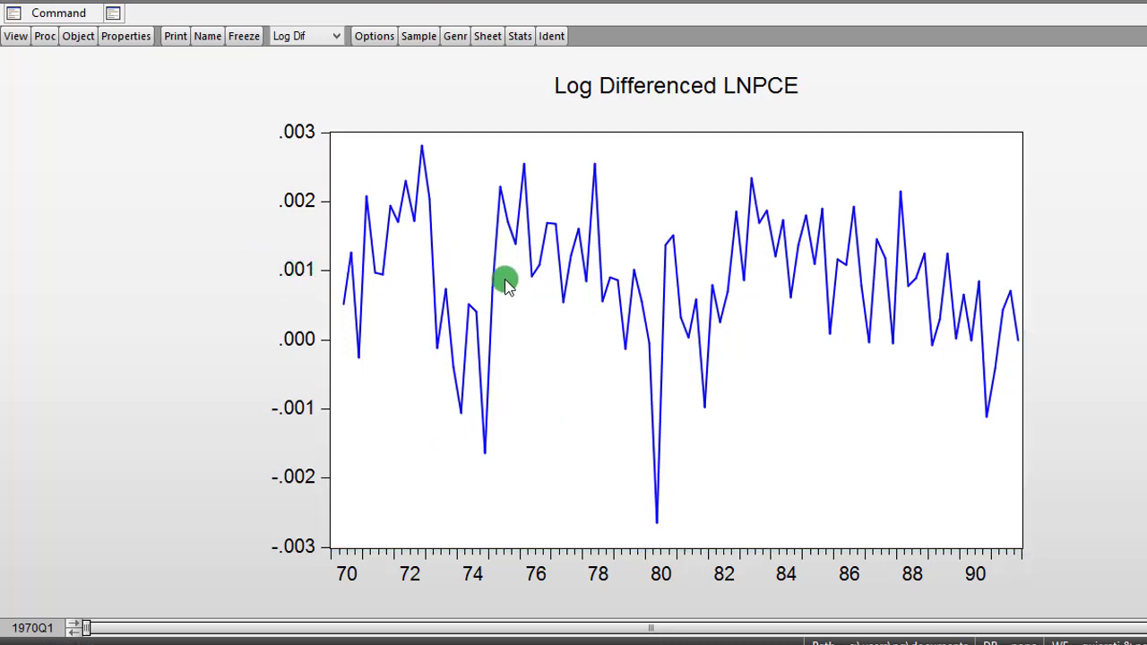
left_click(1045, 292)
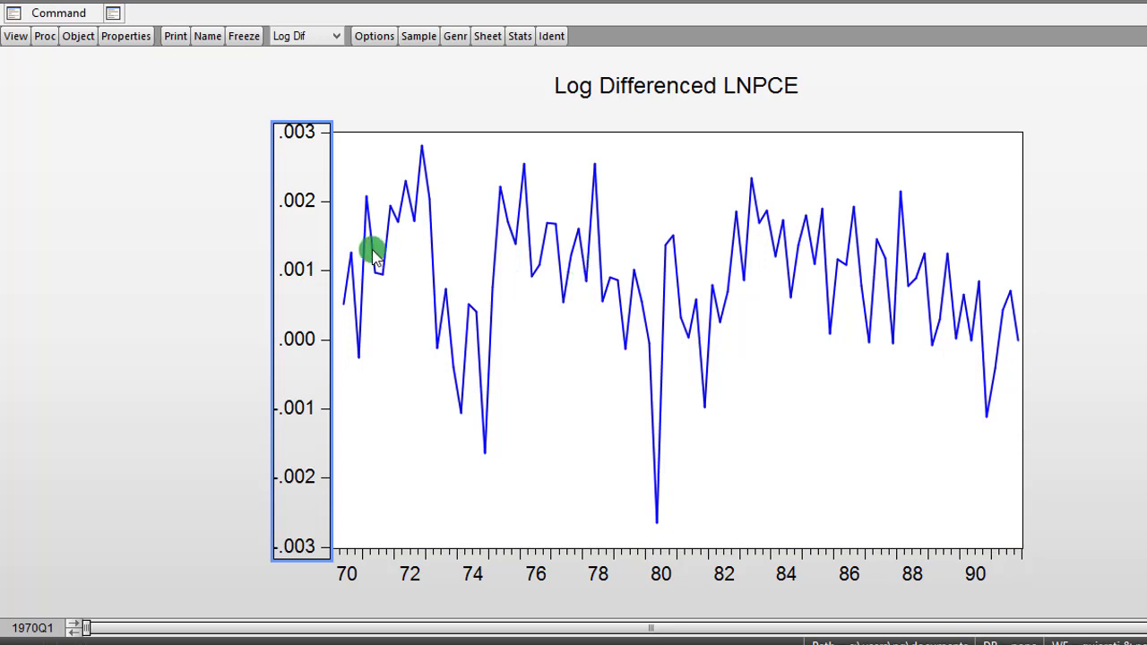
mouse_move(339, 279)
left_mouse_down()
mouse_move(445, 256)
mouse_move(471, 264)
mouse_move(328, 280)
left_mouse_up()
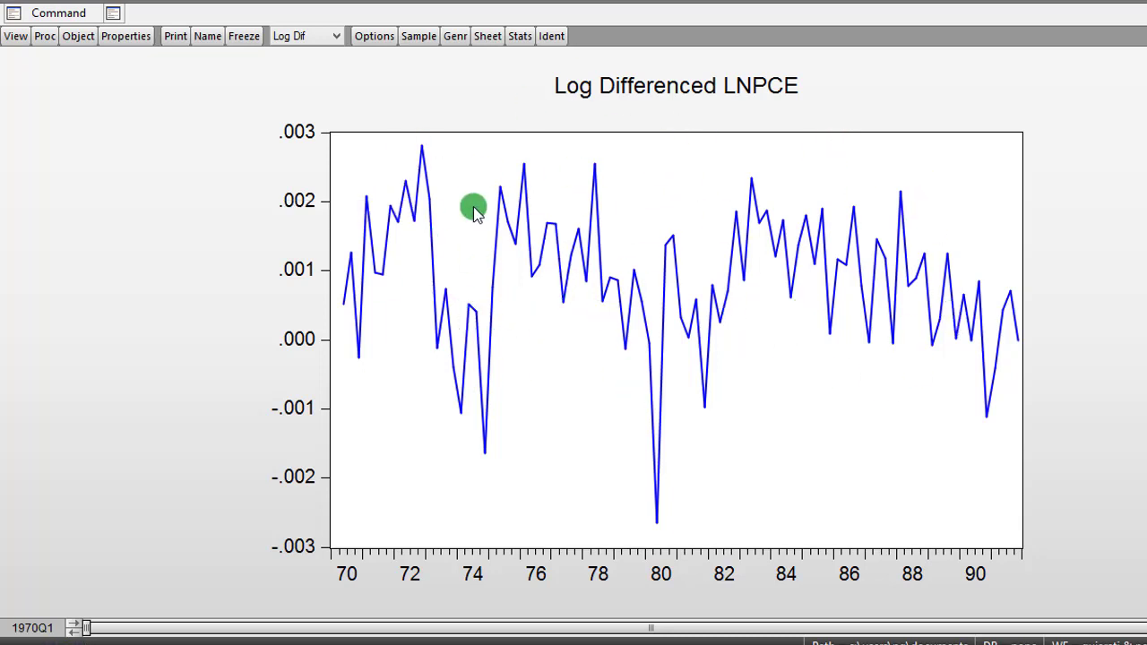
mouse_move(705, 296)
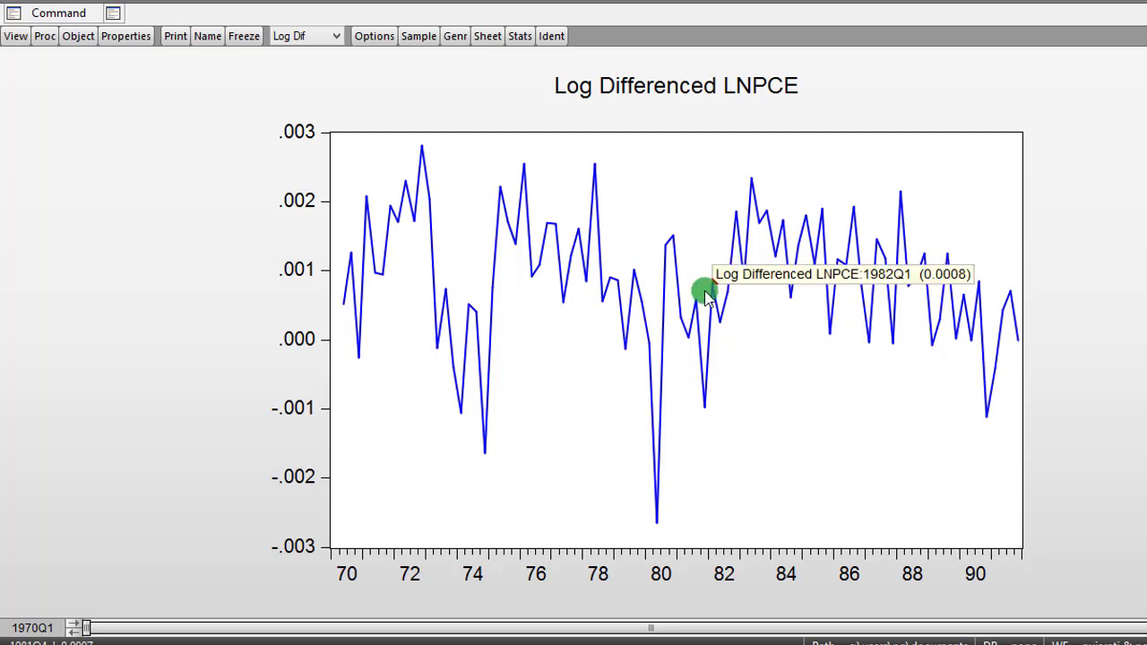